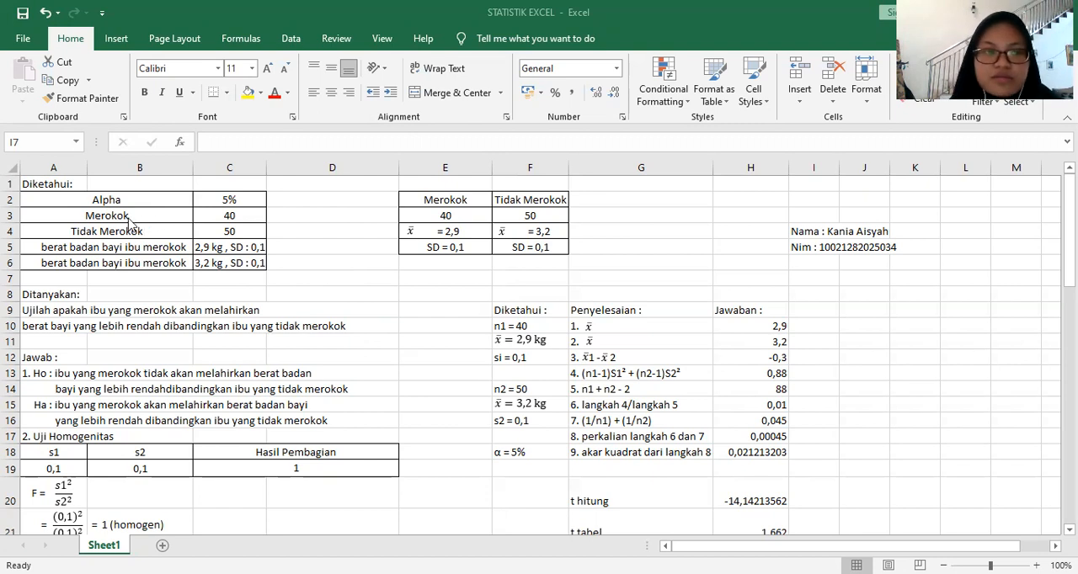
Step: Review the known data for smoking and non-smoking mothers, the question, the Ho and Ha hypotheses and the homogeneity test section
left_click(87, 232)
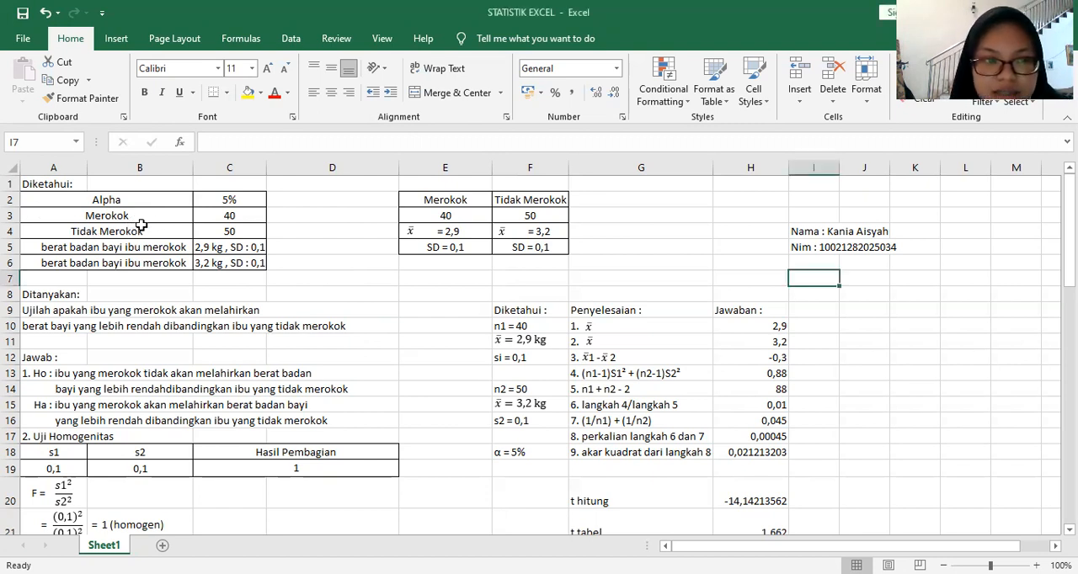
left_click(138, 199)
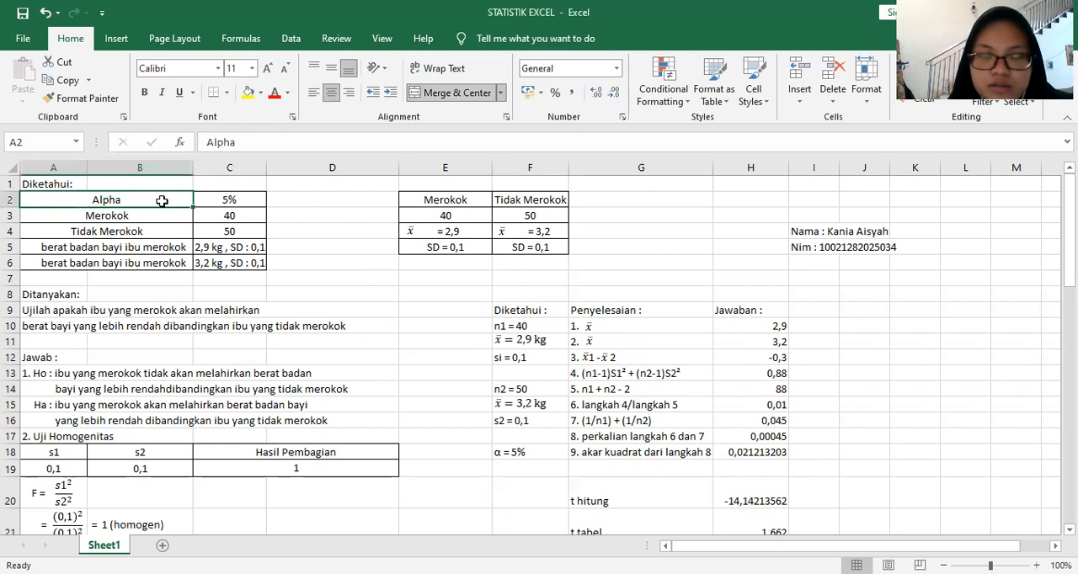
left_click(389, 204)
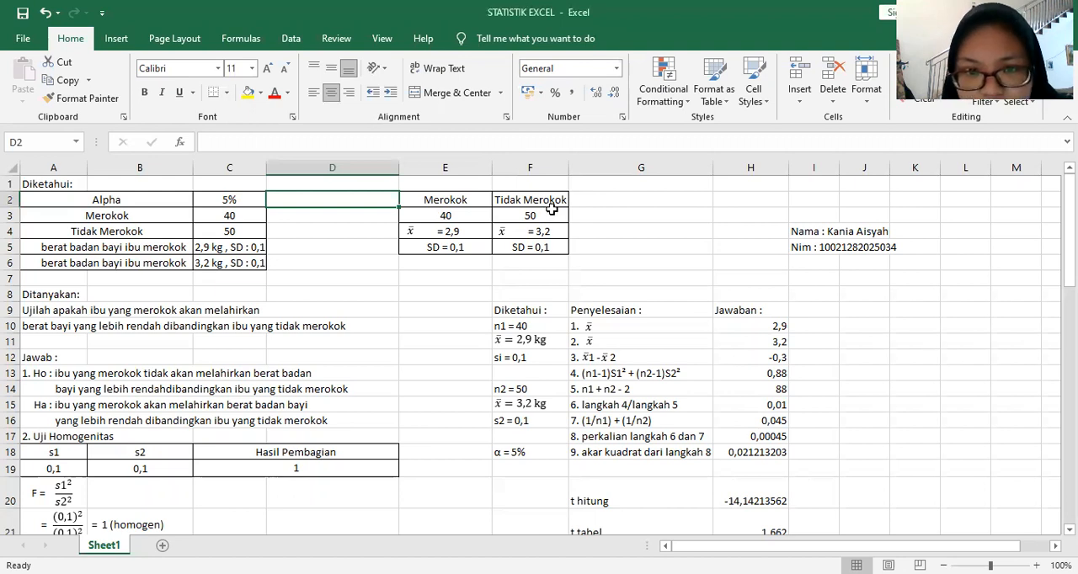
left_click(550, 214)
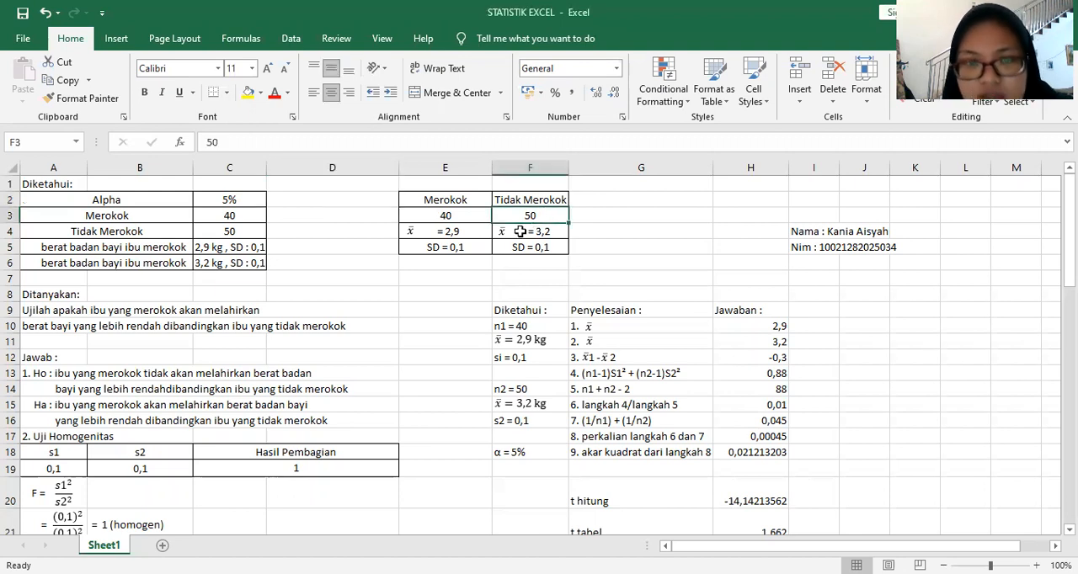
left_click(423, 236)
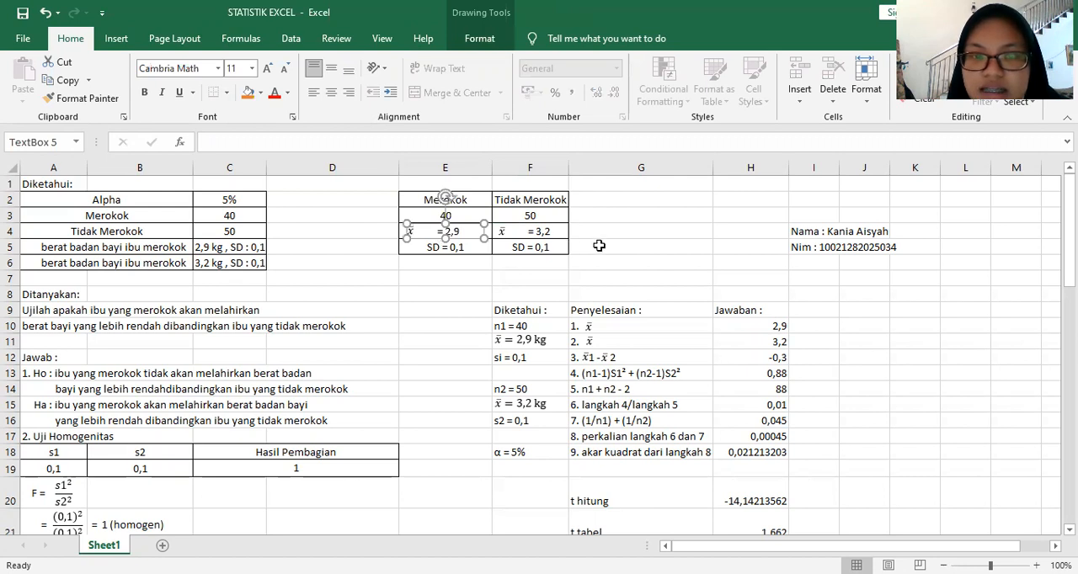
left_click(573, 232)
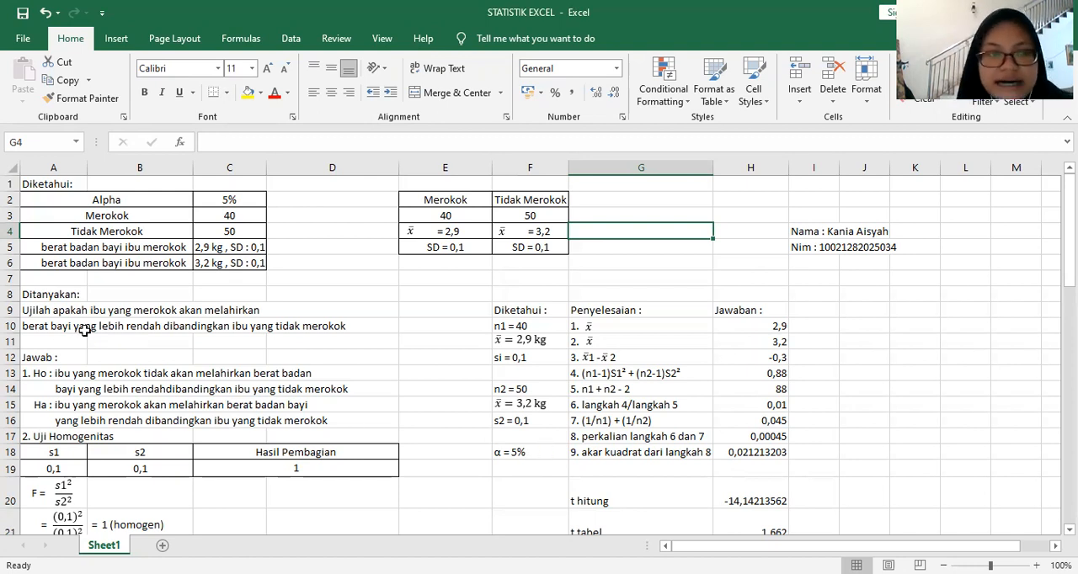
scroll(89, 329, "down", 1)
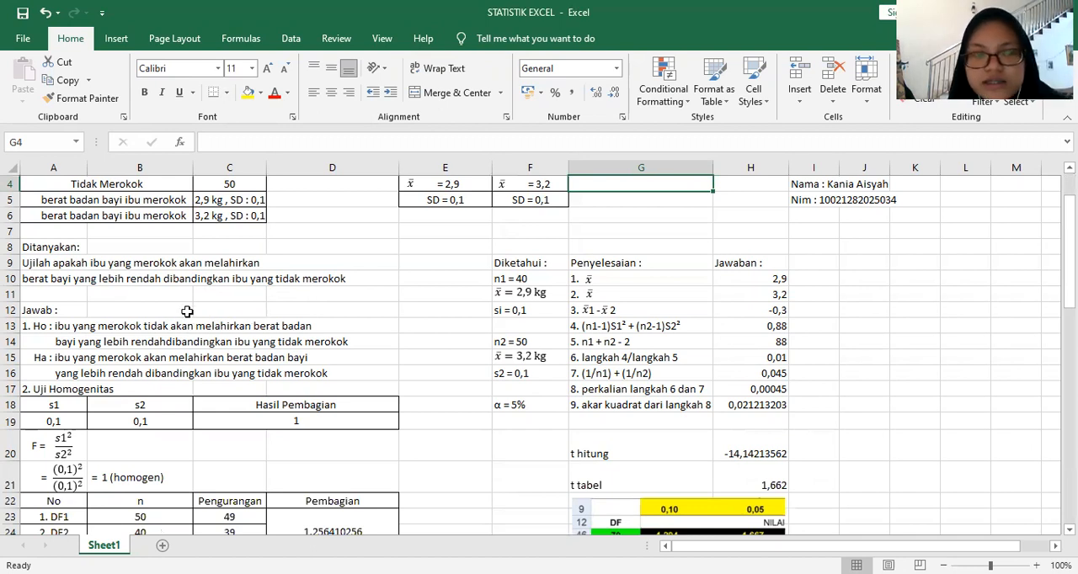
scroll(194, 310, "down", 1)
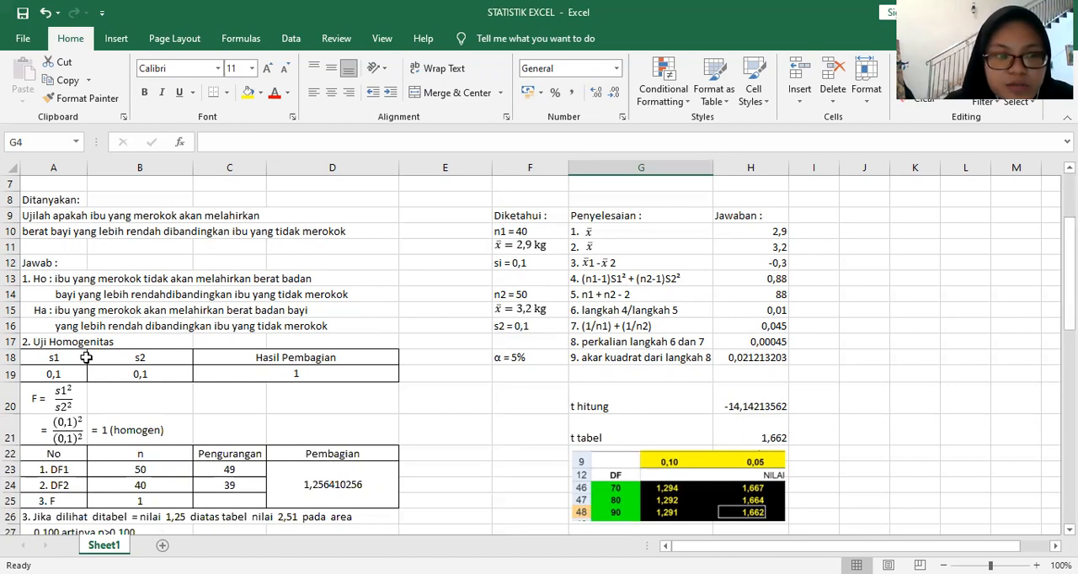
scroll(93, 357, "down", 1)
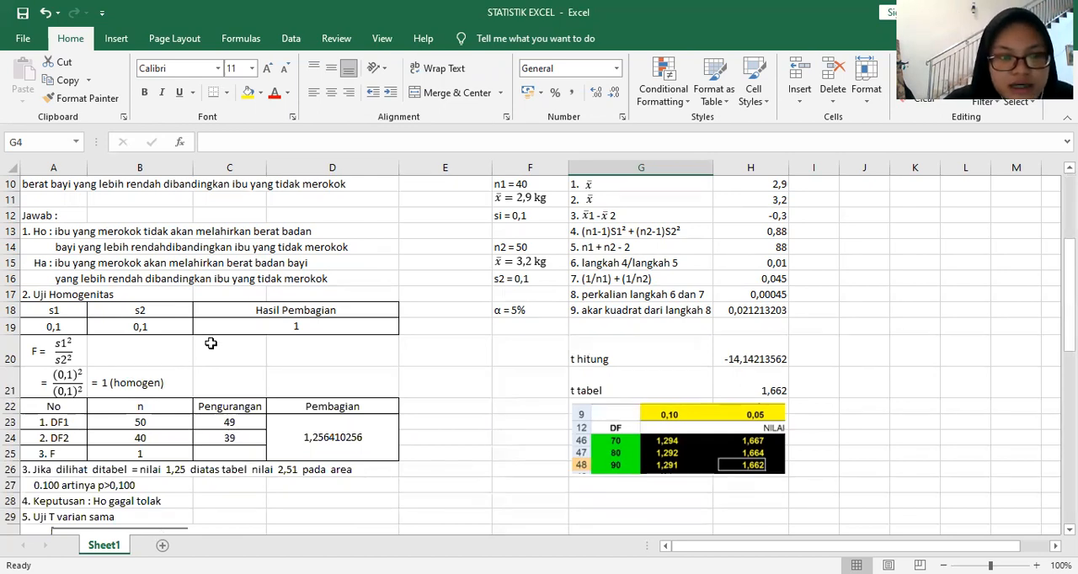
Step: Re-enter the Hasil Pembagian formula in C19 as =A19/B19 to divide s1 by s2
left_click(287, 331)
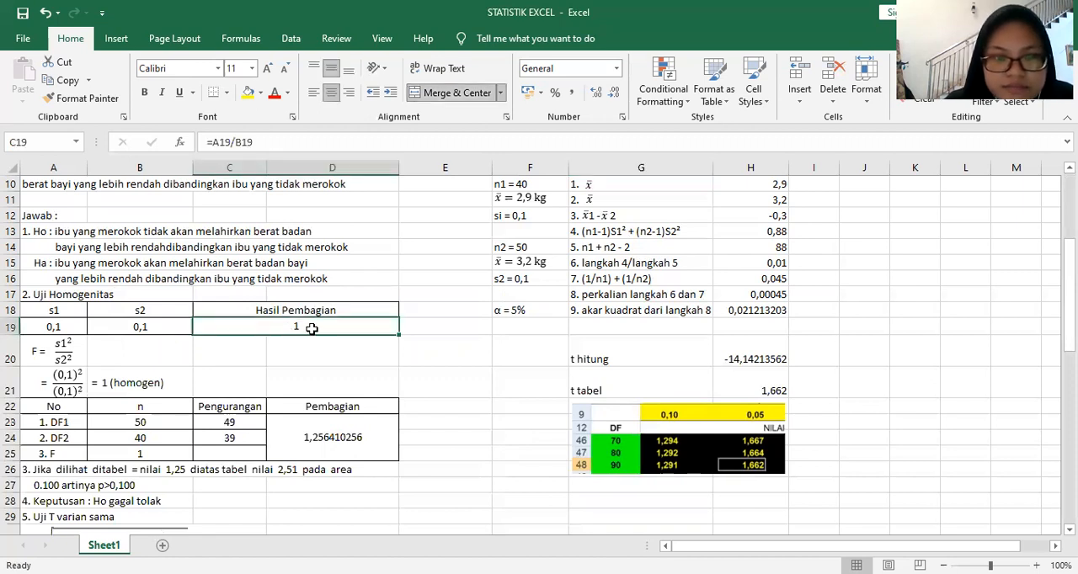
double_click(303, 329)
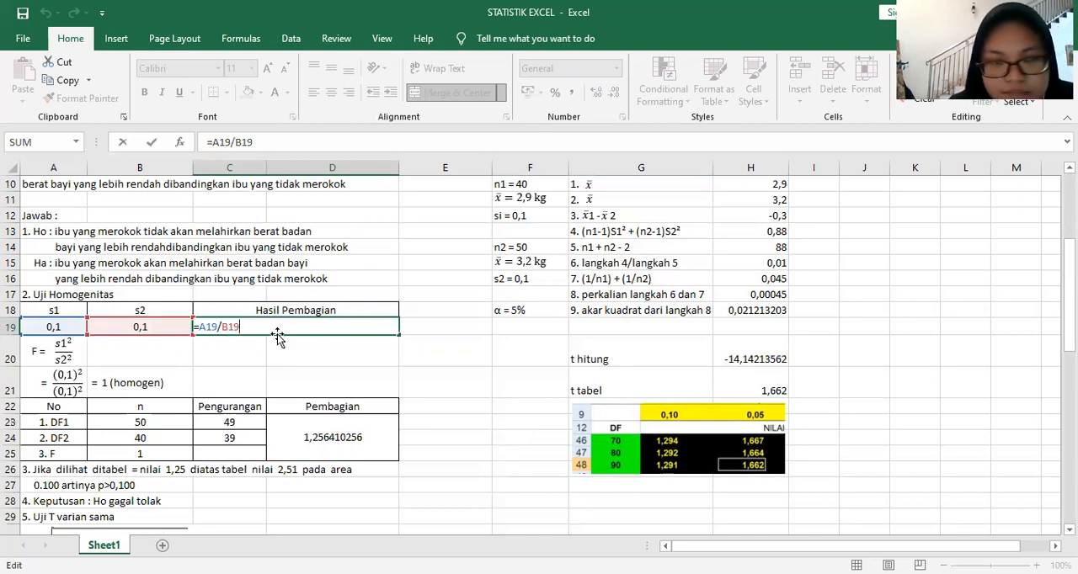
key("BackSpace")
key("BackSpace")
key("BackSpace")
key("BackSpace")
key("BackSpace")
key("BackSpace")
key("BackSpace")
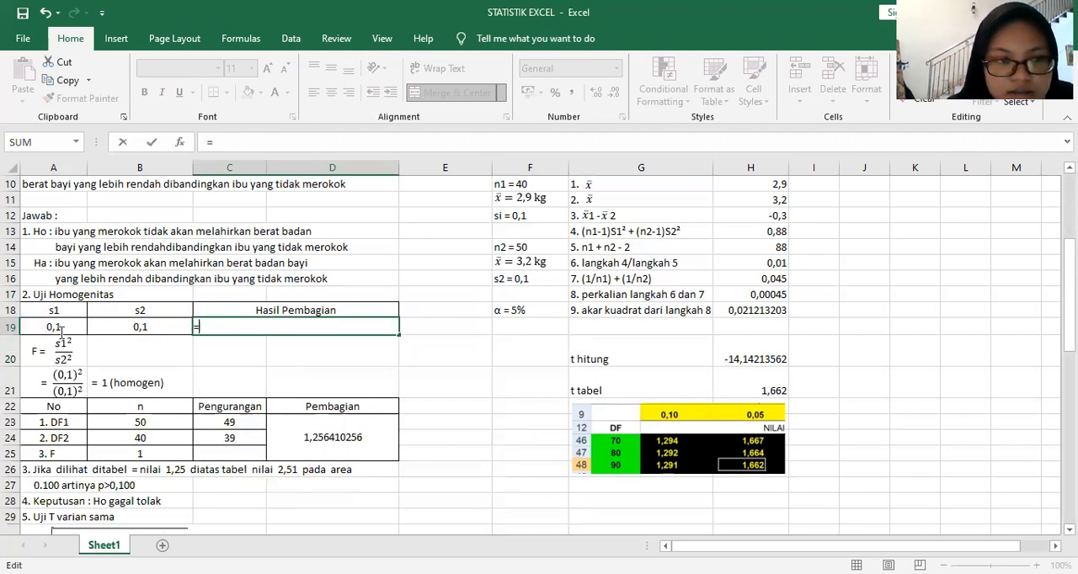
left_click(59, 327)
type("/")
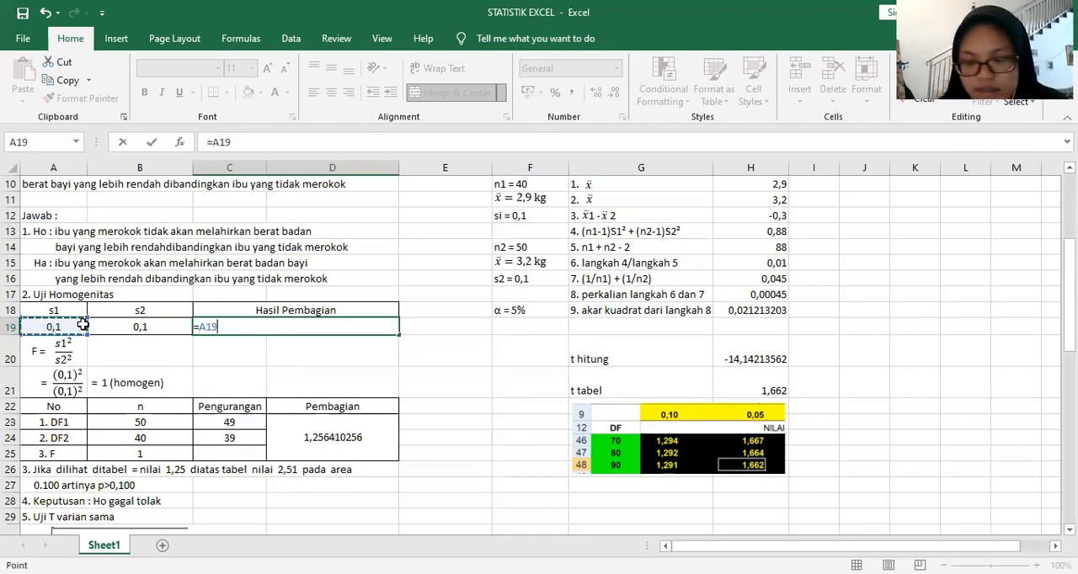
left_click(141, 329)
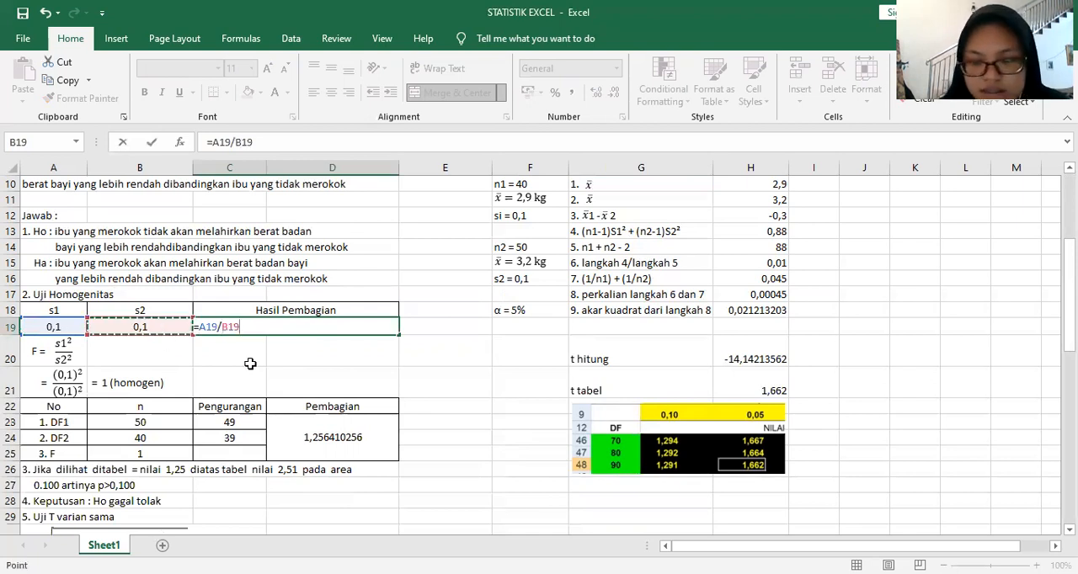
key("Return")
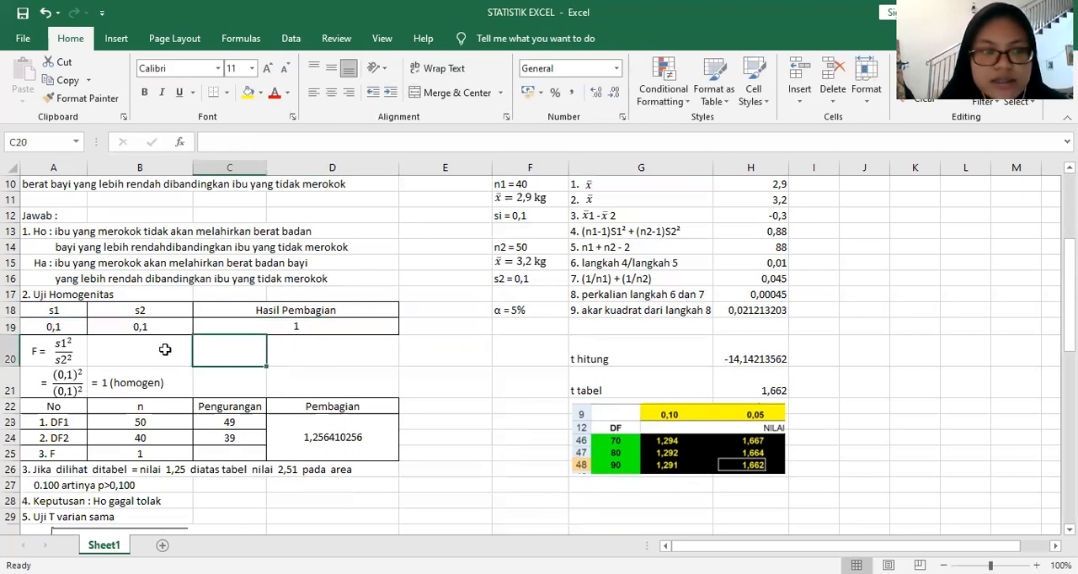
Step: Re-enter the DF1 Pengurangan formula in C23 as =B23-B25
scroll(181, 386, "down", 1)
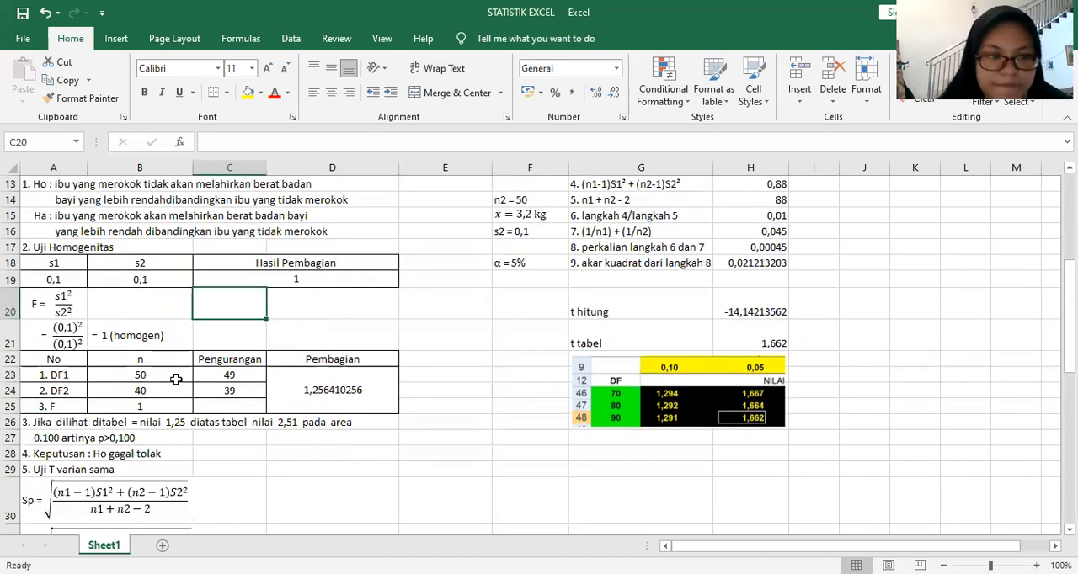
scroll(185, 389, "down", 1)
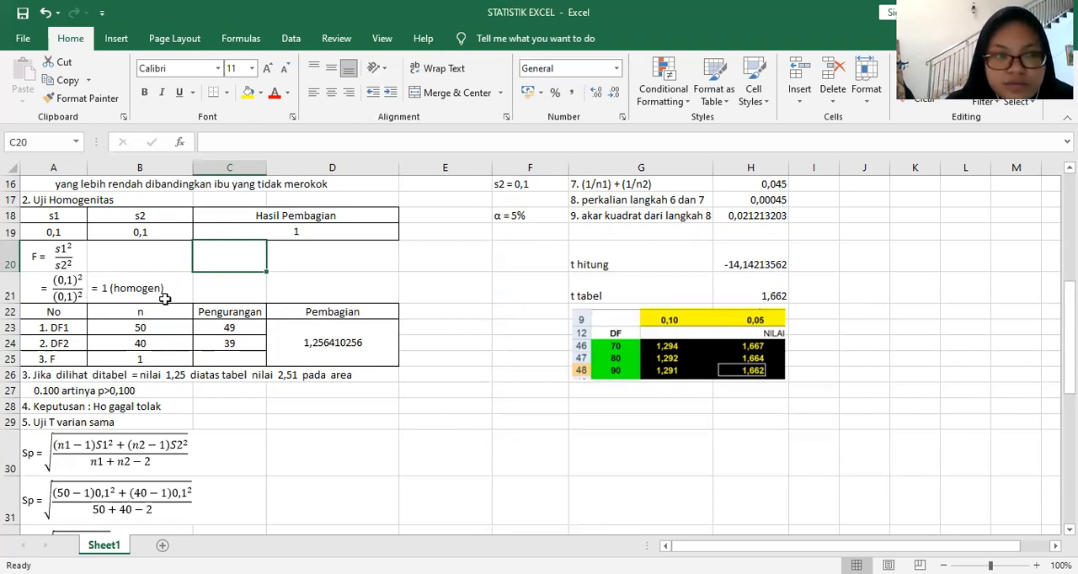
left_click(222, 328)
double_click(245, 331)
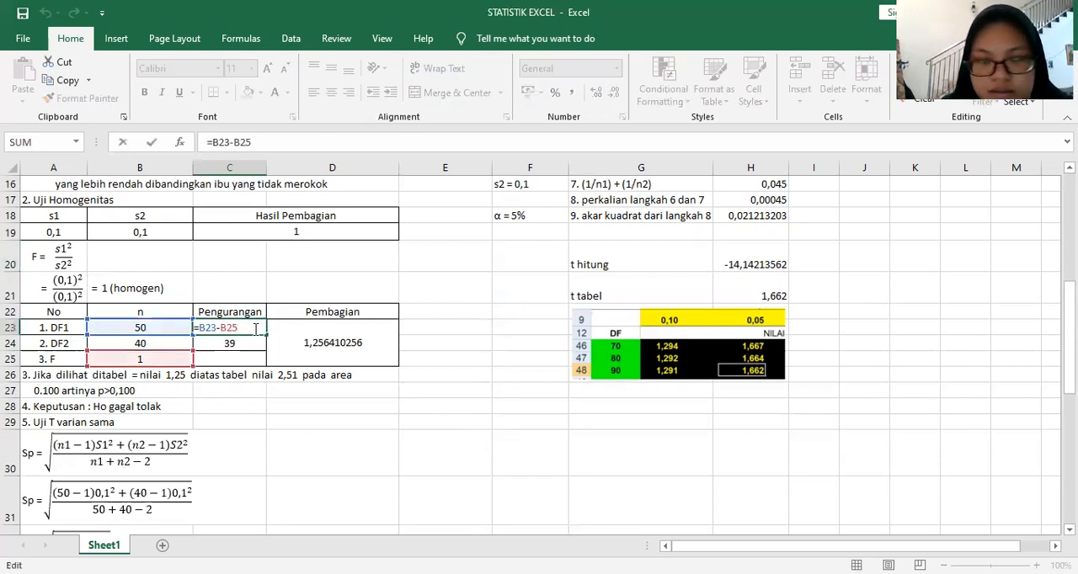
key("BackSpace")
key("BackSpace")
key("BackSpace")
key("BackSpace")
key("BackSpace")
key("BackSpace")
key("BackSpace")
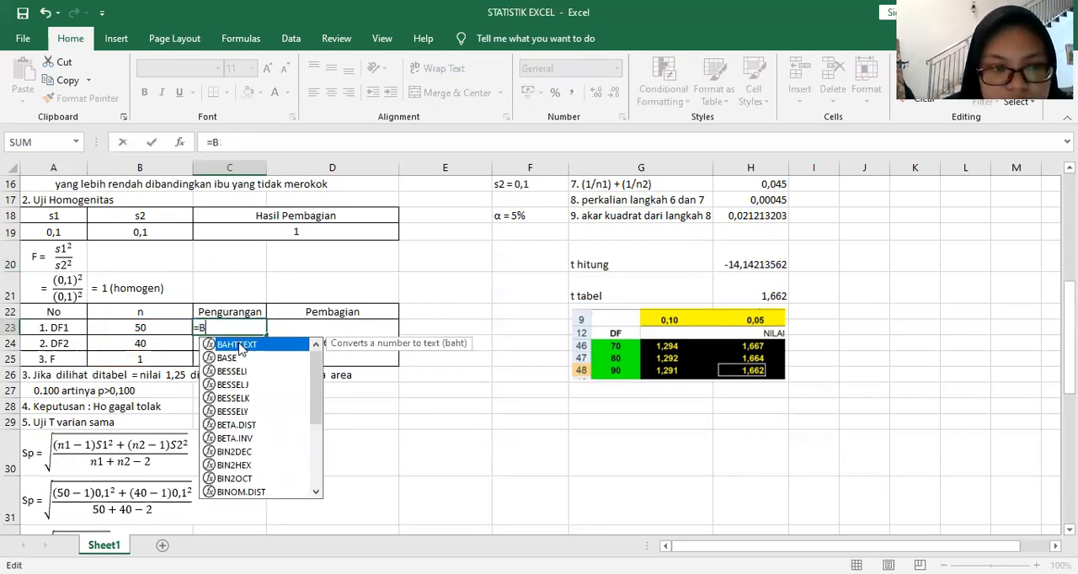
left_click(167, 329)
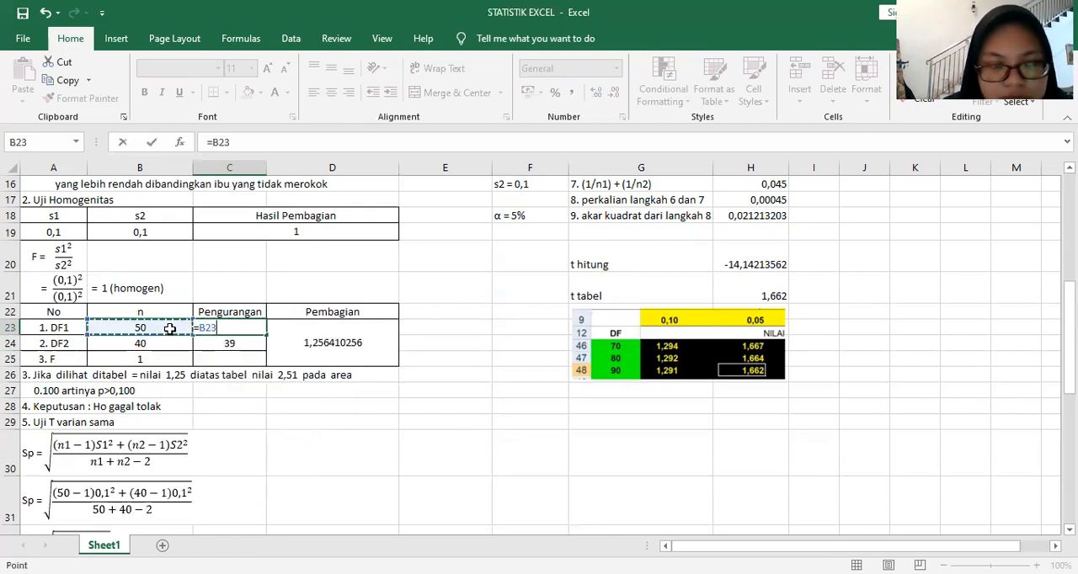
type("-")
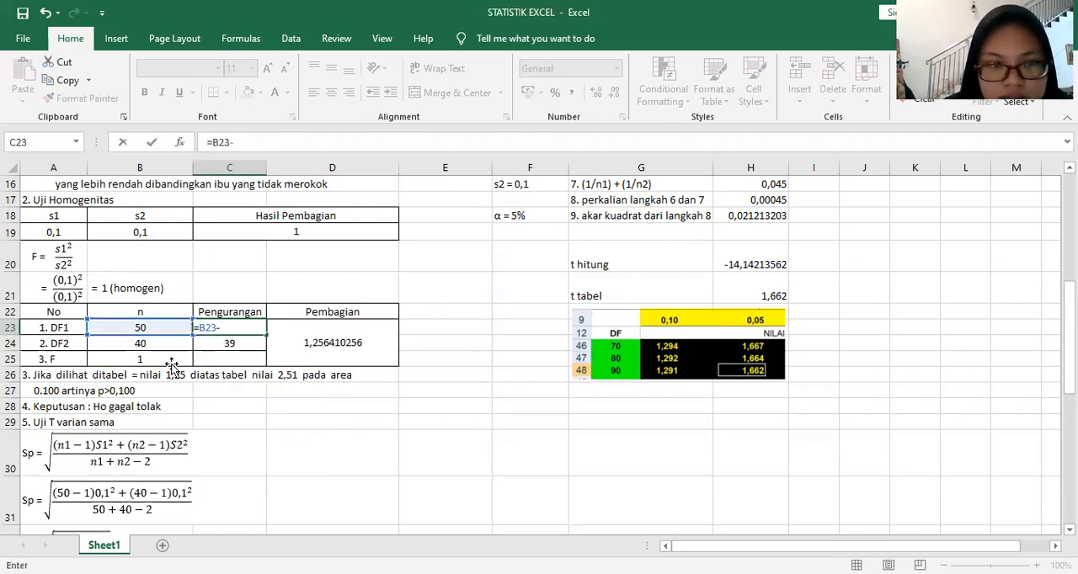
left_click(171, 361)
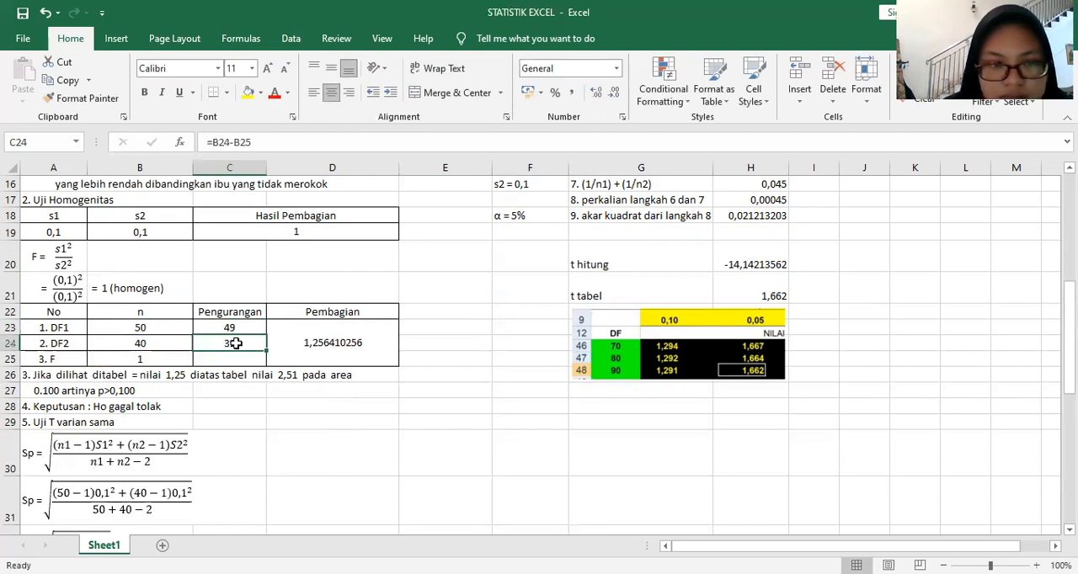
Step: Re-enter the DF2 Pengurangan formula in C24 as =B24-B25
double_click(243, 343)
key("BackSpace")
key("BackSpace")
key("BackSpace")
key("BackSpace")
key("BackSpace")
key("BackSpace")
key("BackSpace")
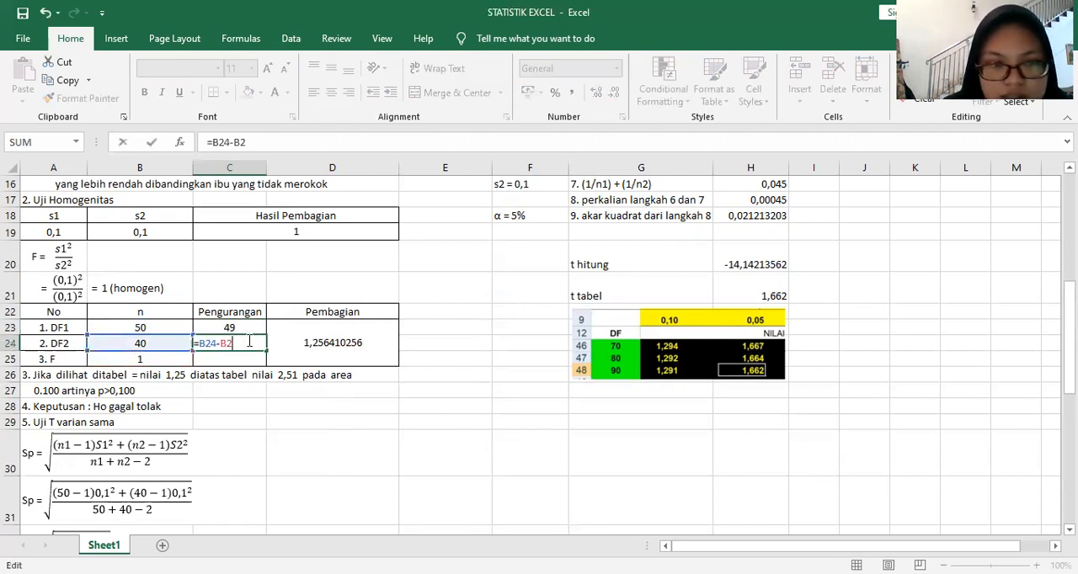
left_click(167, 344)
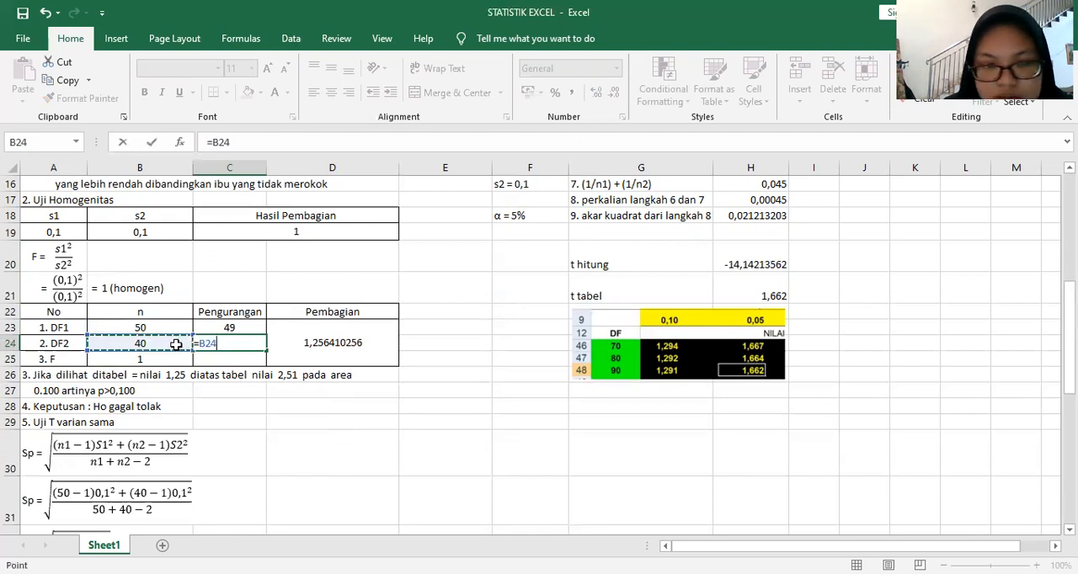
type("-")
left_click(165, 362)
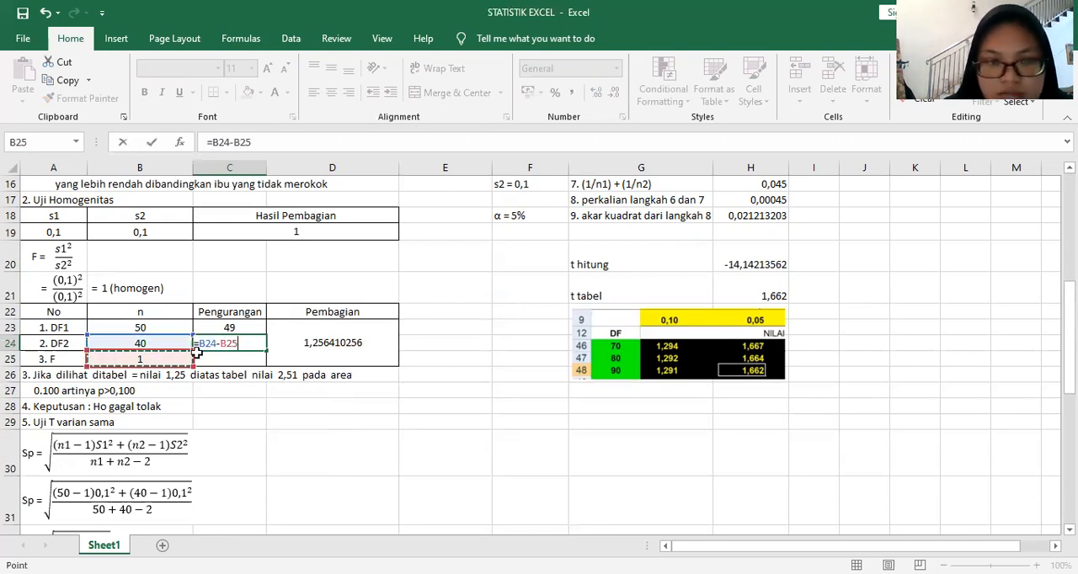
key("Return")
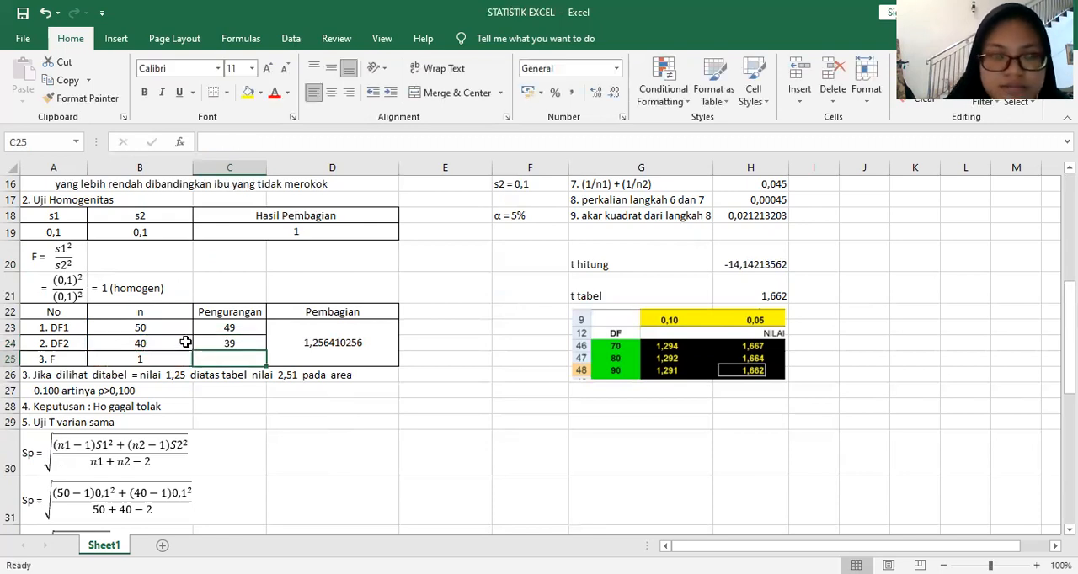
Step: Re-enter the Pembagian formula in the merged cell D23 as =C23/C24
left_click(374, 342)
double_click(353, 347)
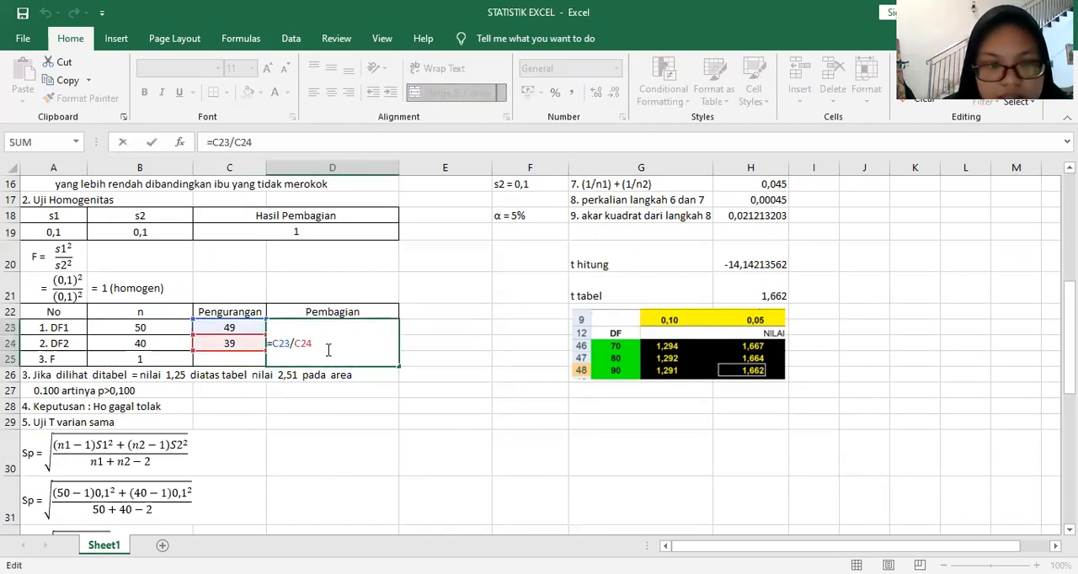
key("BackSpace")
key("BackSpace")
key("BackSpace")
key("BackSpace")
key("BackSpace")
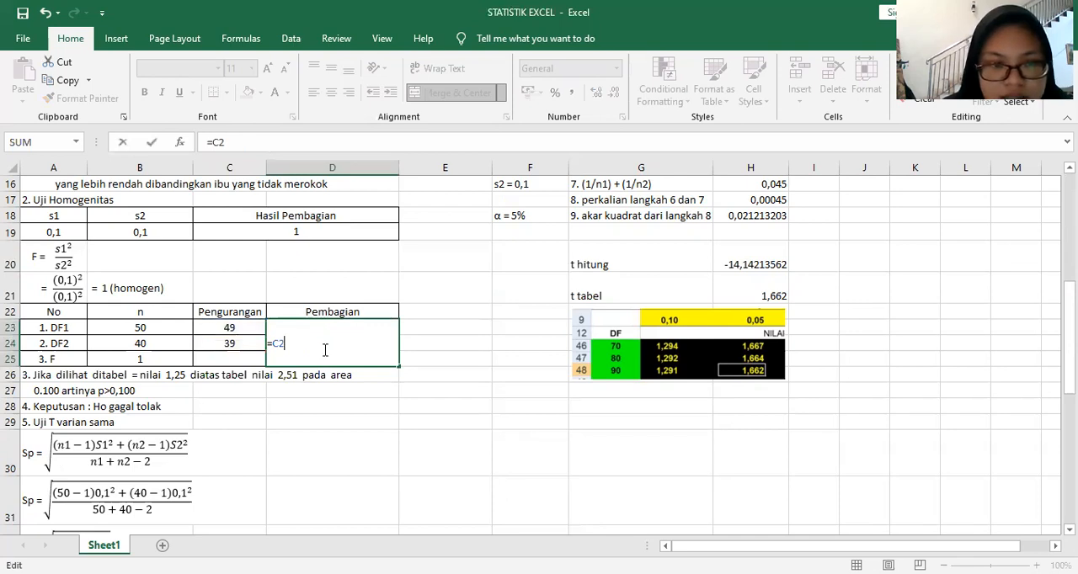
key("BackSpace")
key("BackSpace")
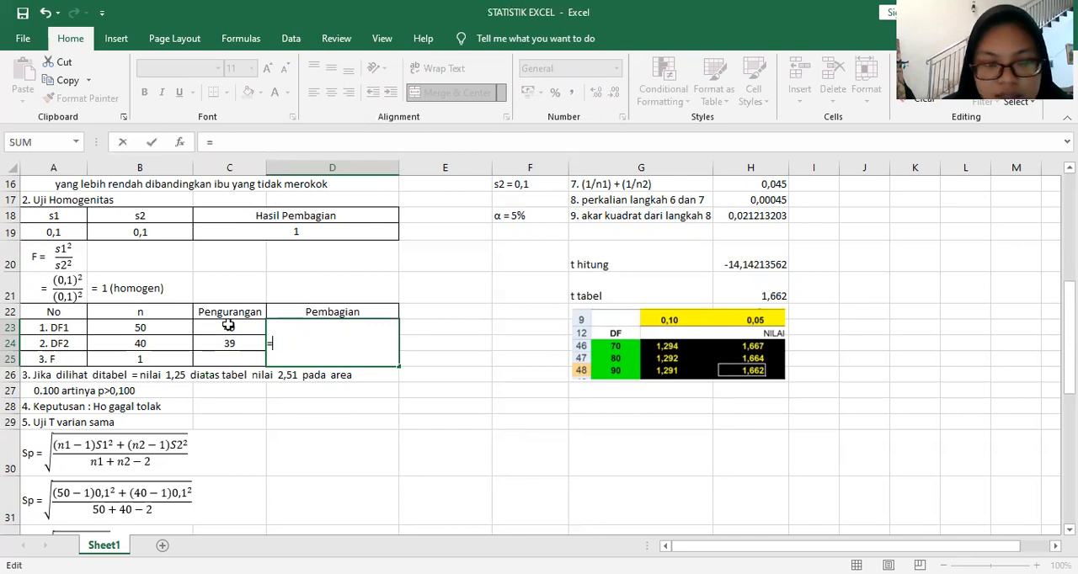
left_click(228, 325)
type("/")
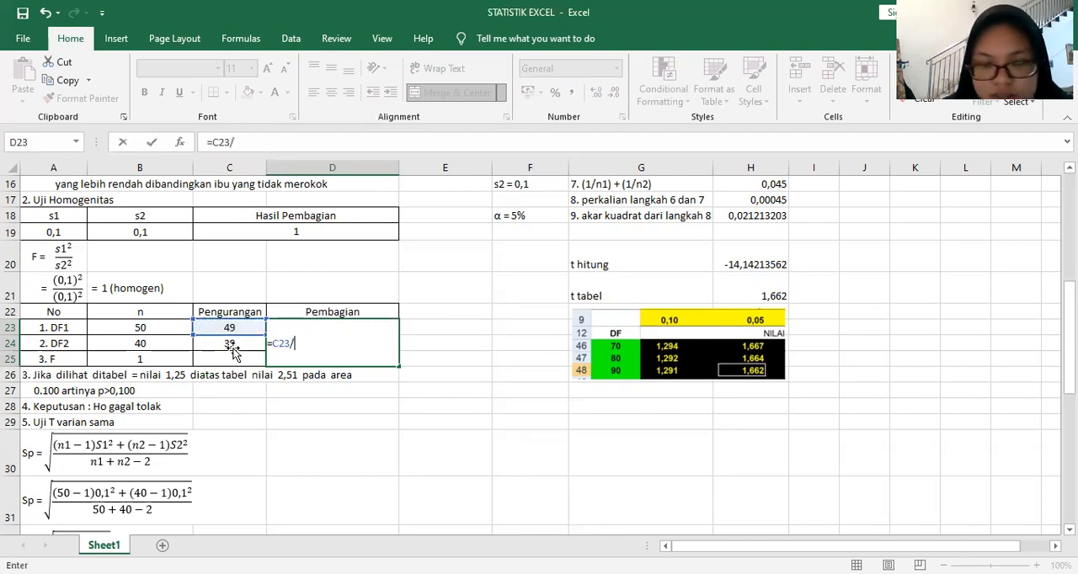
left_click(233, 347)
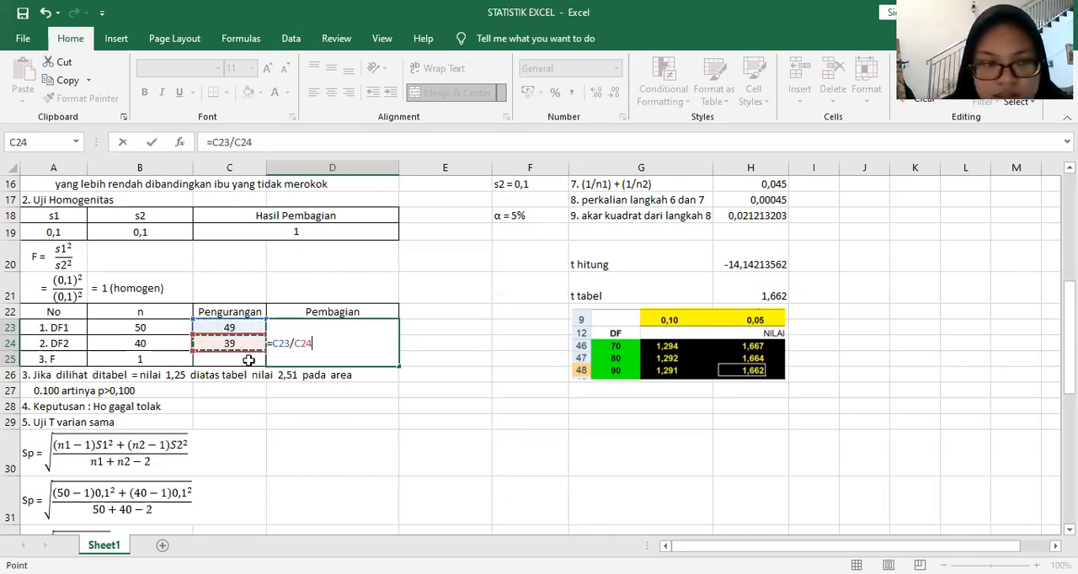
key("Return")
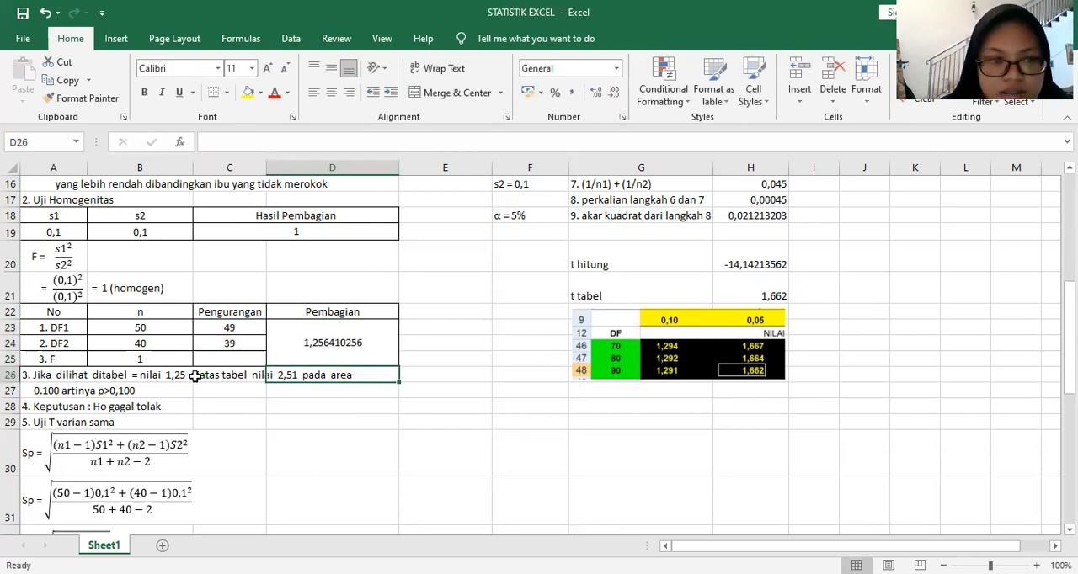
Step: Read the F-table comparison, the decision on Ho and the pooled standard deviation formulas of the equal-variance t-test
scroll(291, 354, "down", 1)
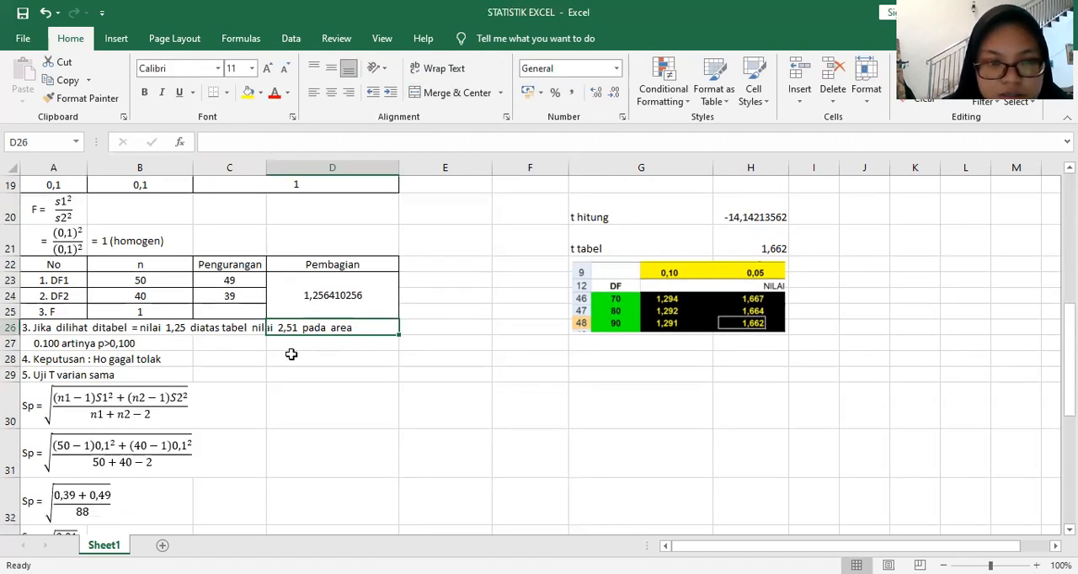
left_click(292, 352)
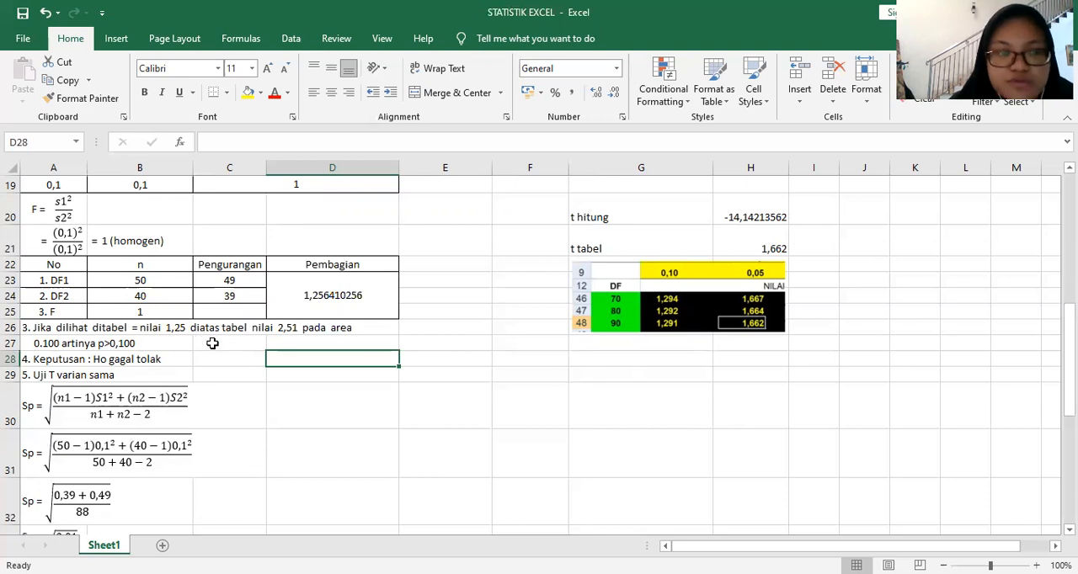
scroll(213, 343, "down", 1)
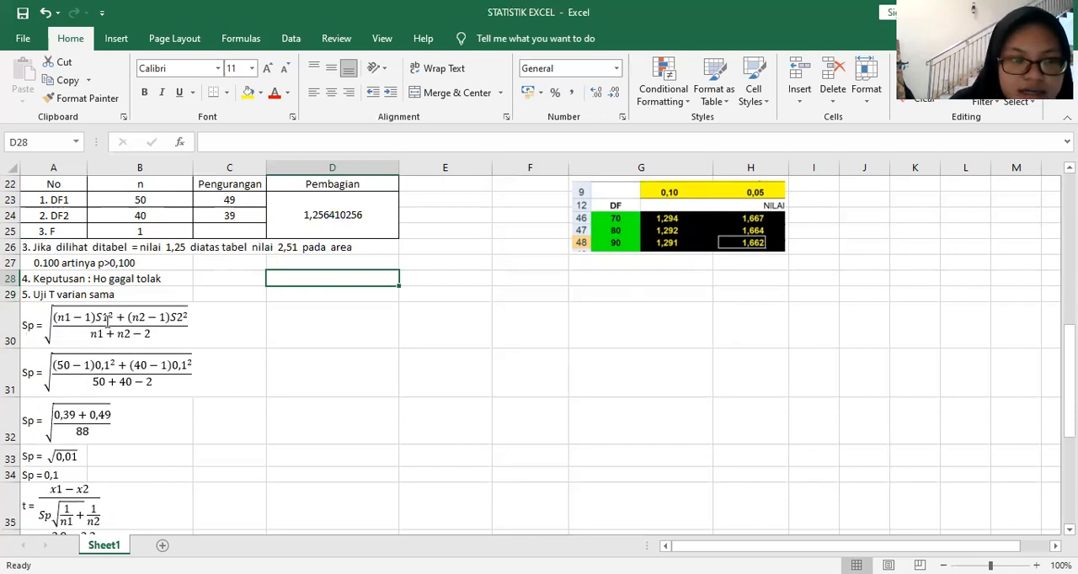
Step: Examine the worked pooled standard deviation (Sp) calculation in rows 30 to 34, from the general formula to the simplified result
scroll(134, 330, "down", 2)
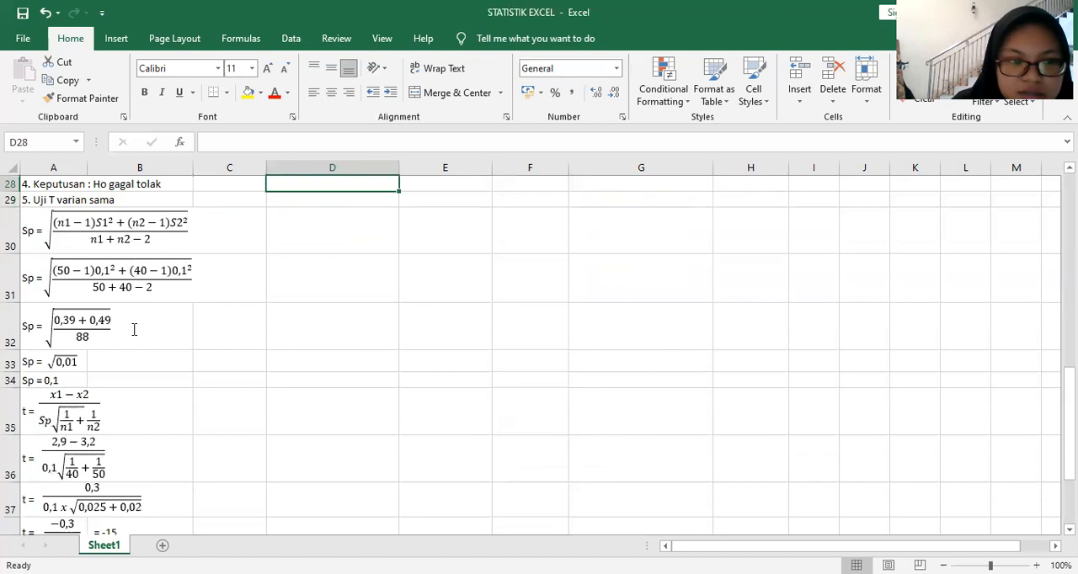
left_click(134, 329)
scroll(127, 324, "up", 2)
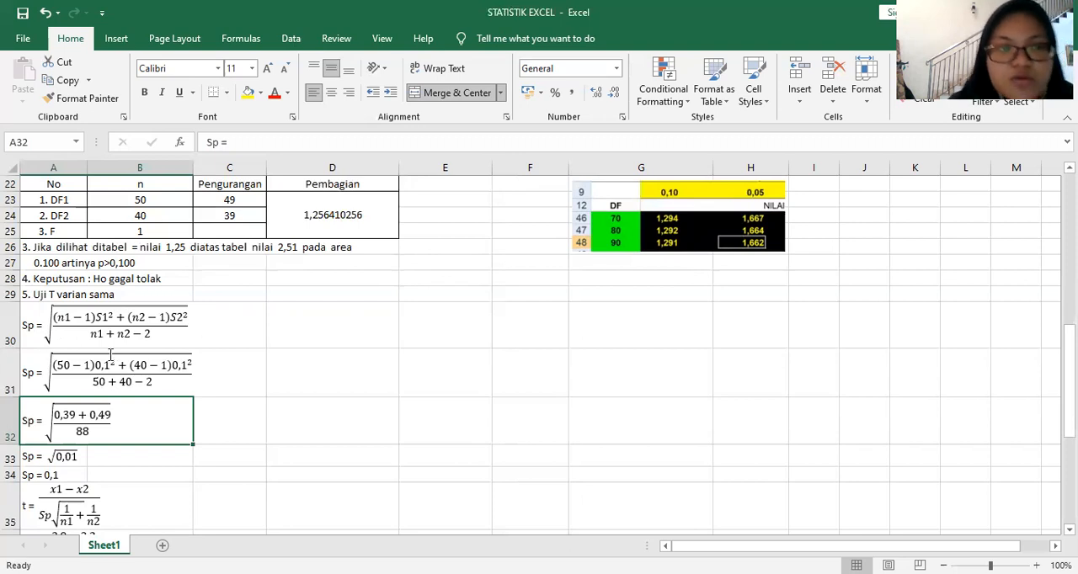
scroll(134, 360, "down", 1)
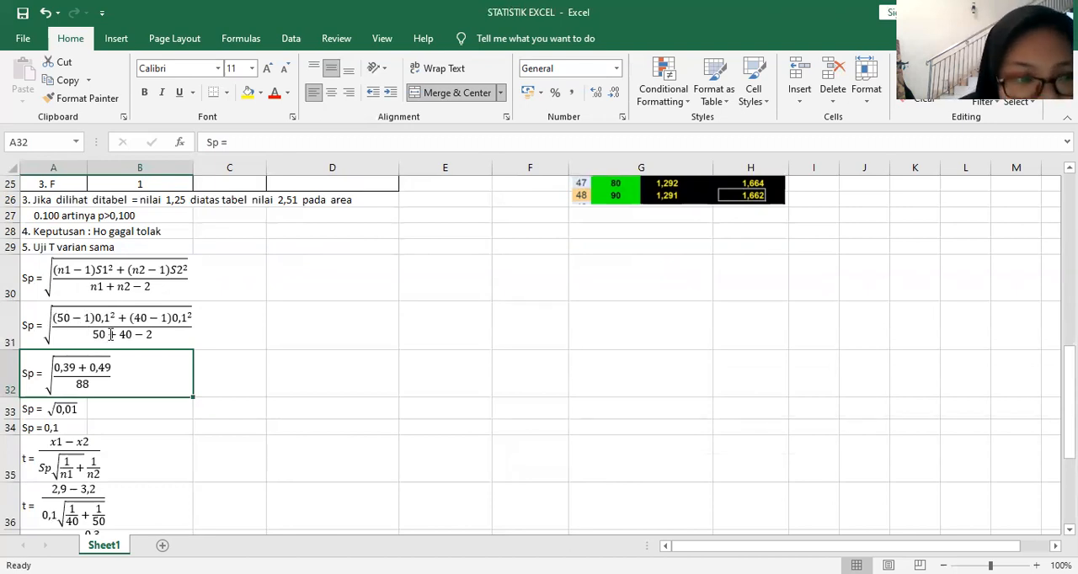
scroll(110, 334, "up", 1)
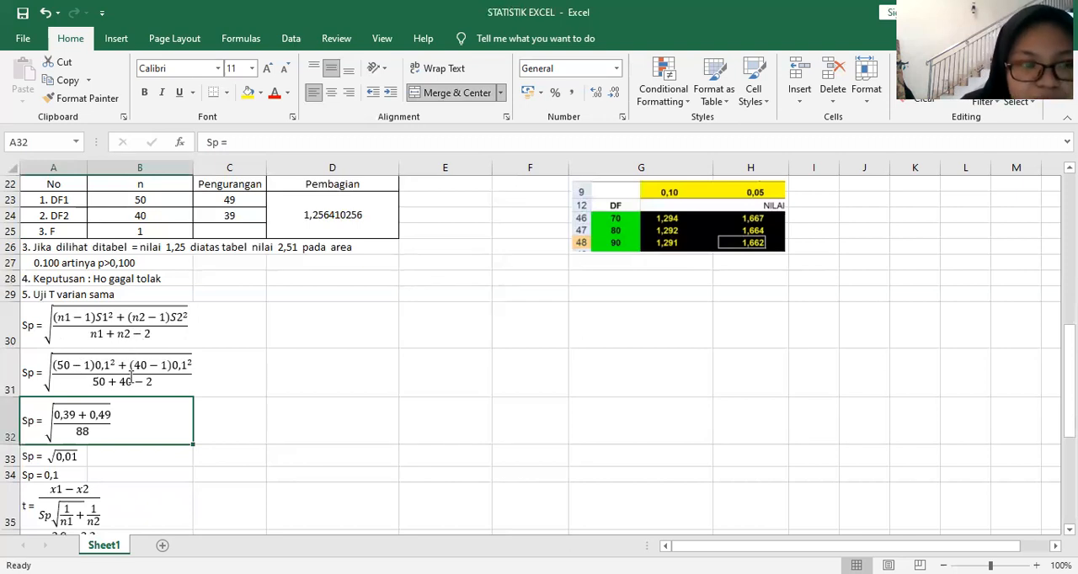
scroll(130, 379, "down", 1)
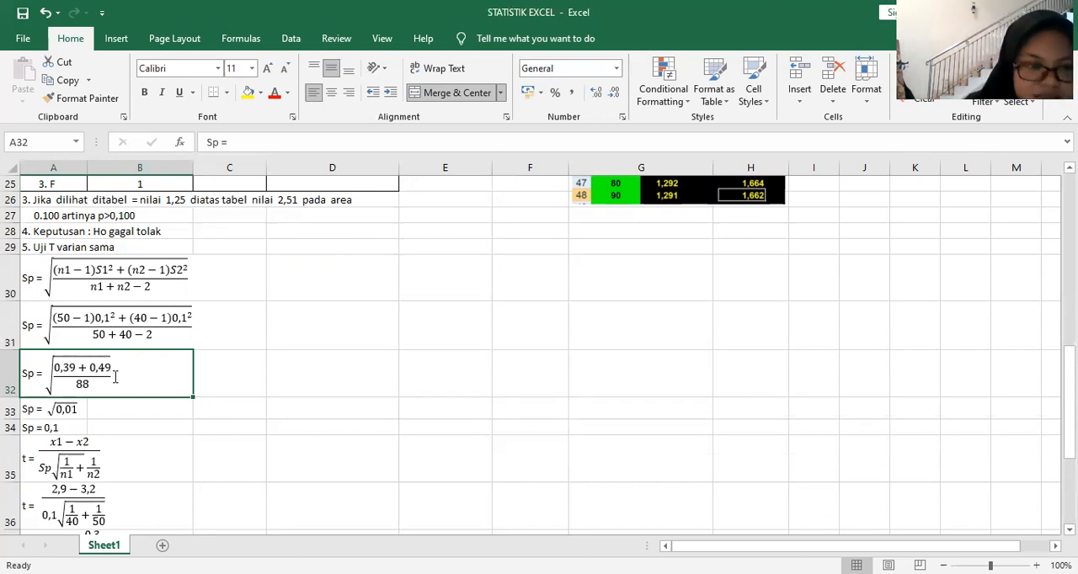
scroll(116, 377, "down", 1)
Step: Read the t statistic calculation, the degrees of freedom and the conclusion on Ho in rows 35 to 49
left_click(74, 394)
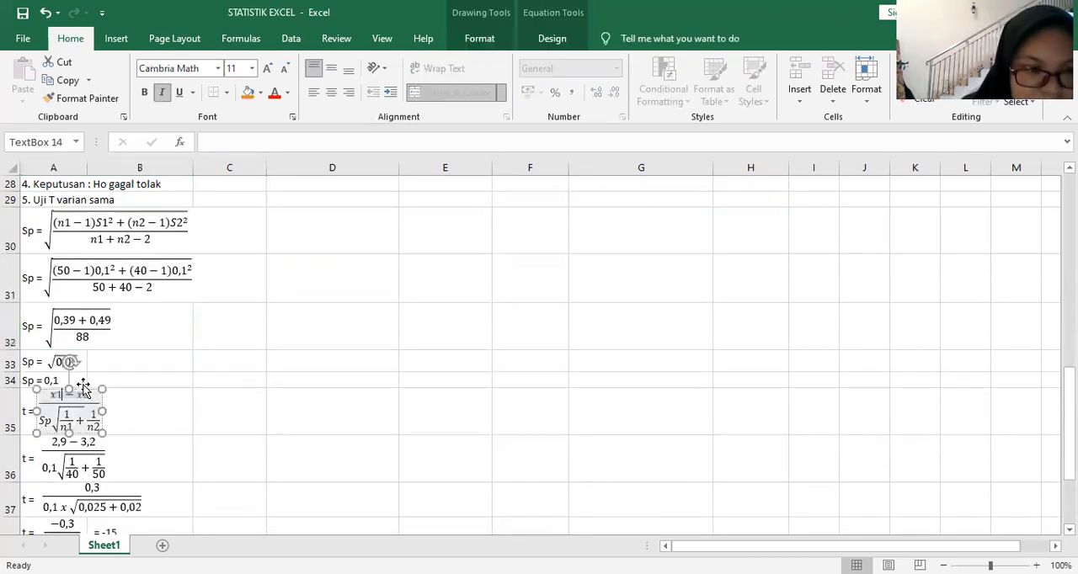
left_click(134, 376)
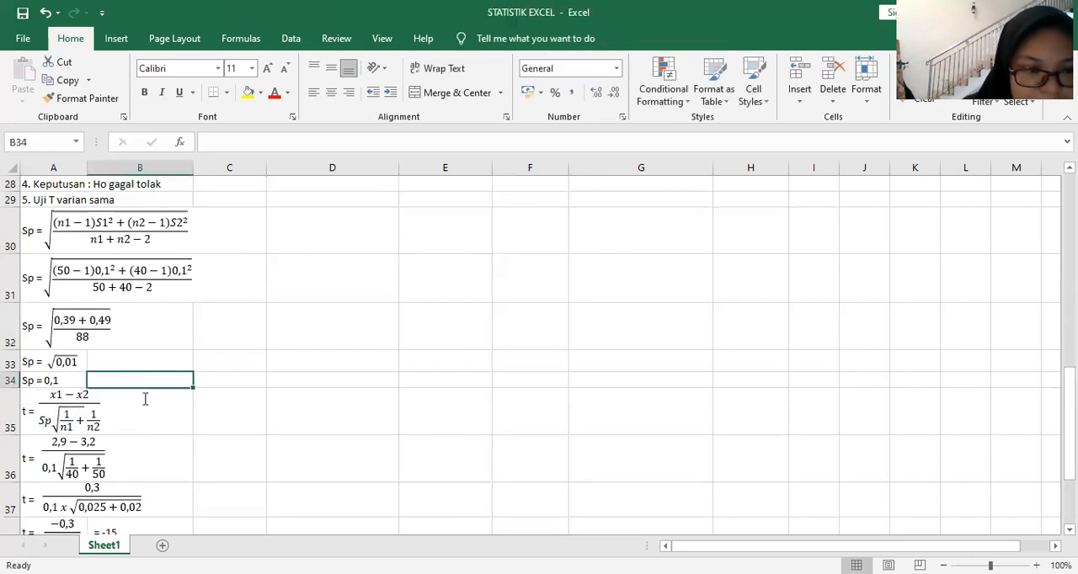
scroll(145, 399, "down", 1)
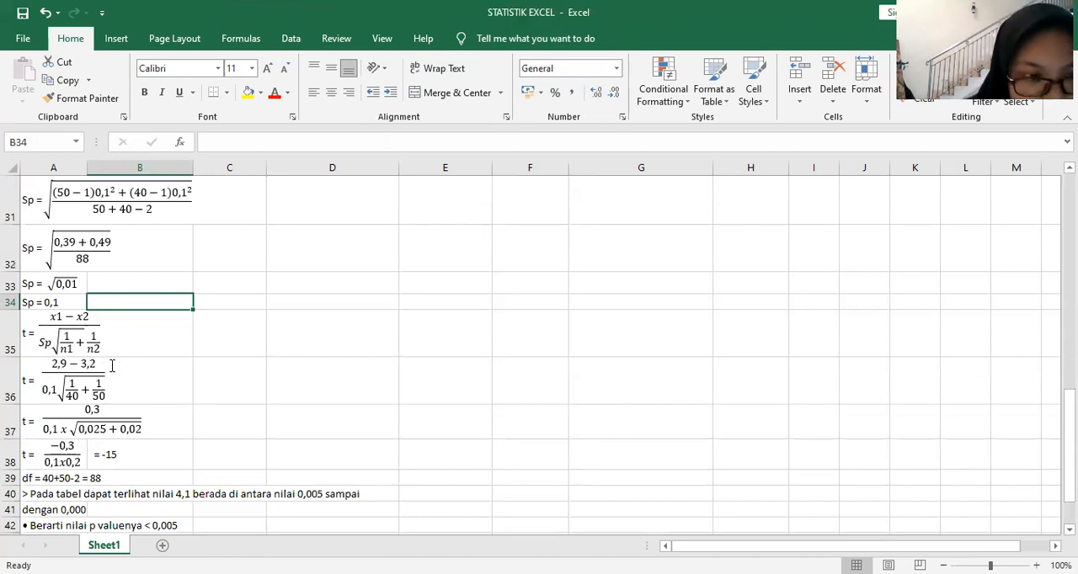
scroll(111, 367, "down", 1)
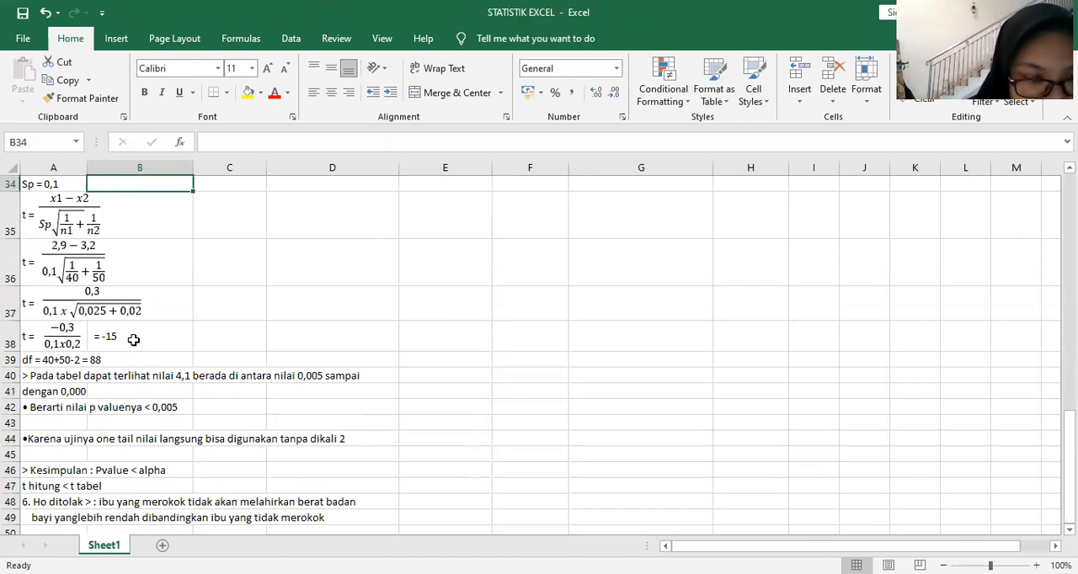
left_click(133, 339)
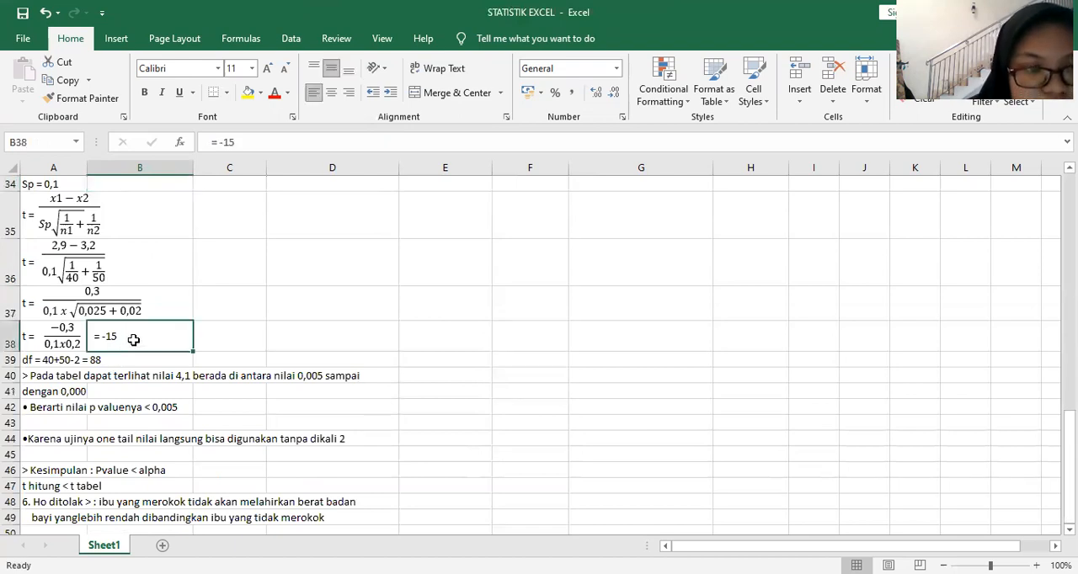
left_click(209, 356)
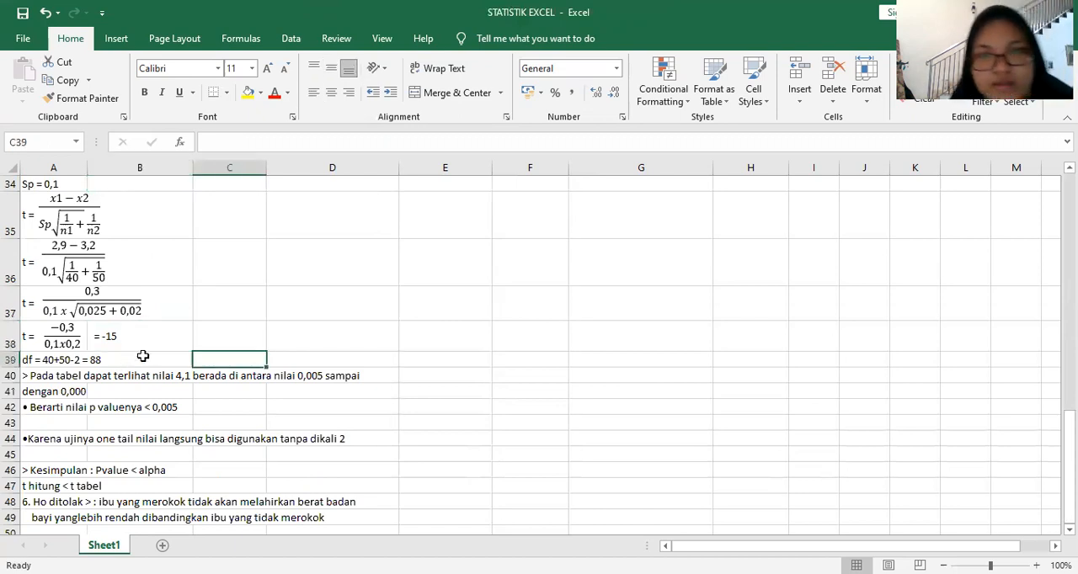
Step: Inspect the Jawaban formulas for the mean difference in H12 and the pooled variance numerator in H13, leaving both as they are
scroll(288, 344, "up", 9)
scroll(232, 320, "up", 1)
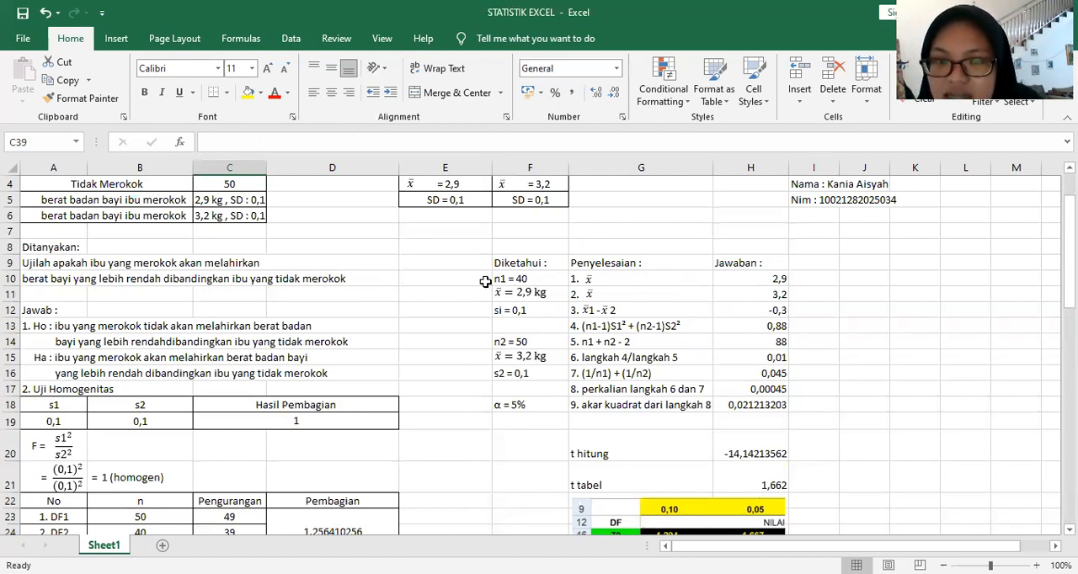
left_click(751, 313)
double_click(751, 312)
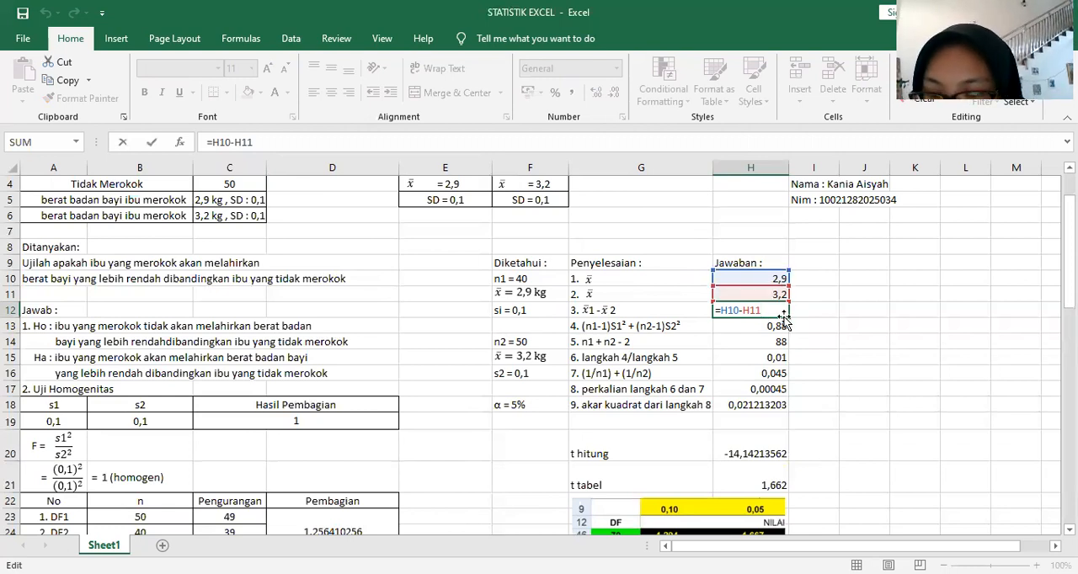
key("Return")
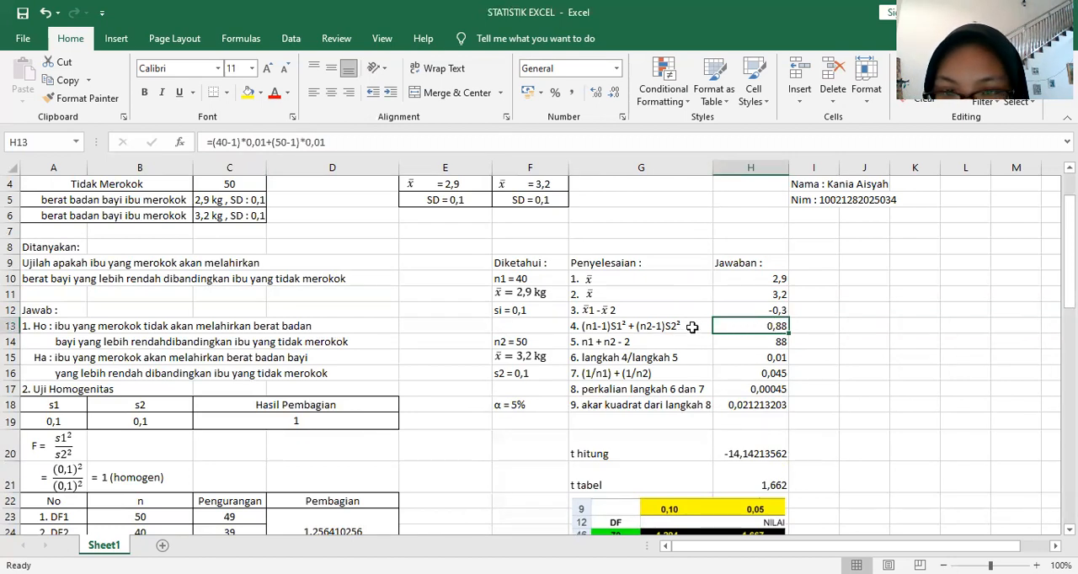
double_click(739, 327)
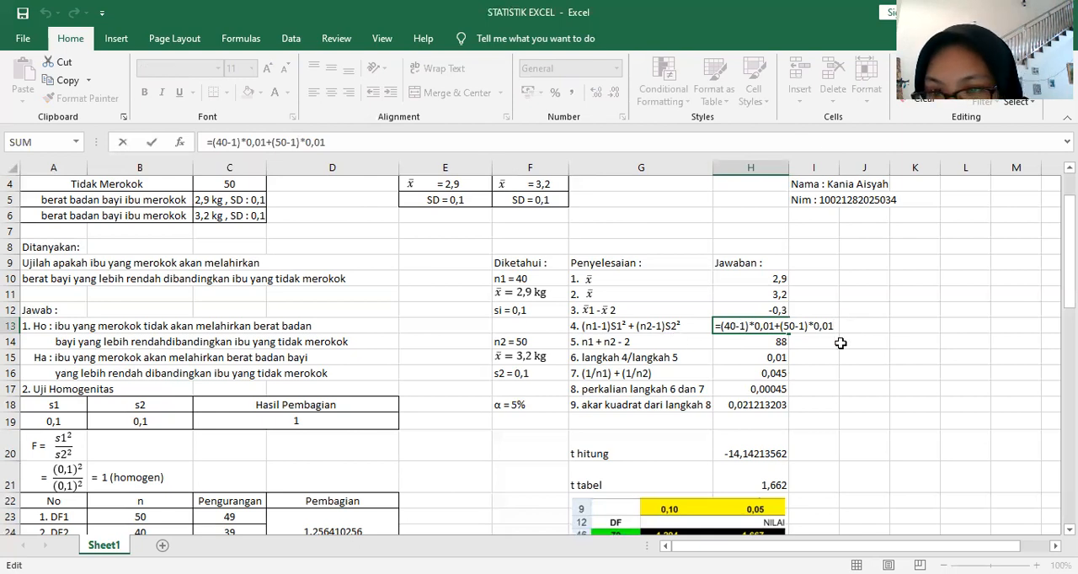
key("Return")
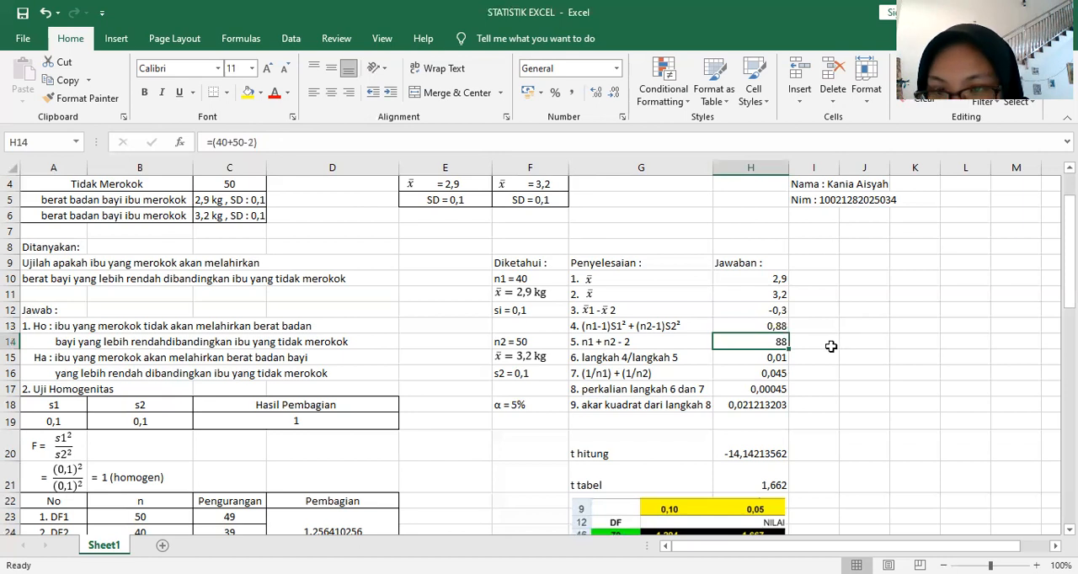
Step: Inspect the n1 + n2 - 2 formula in H14 without changing it
left_click(660, 343)
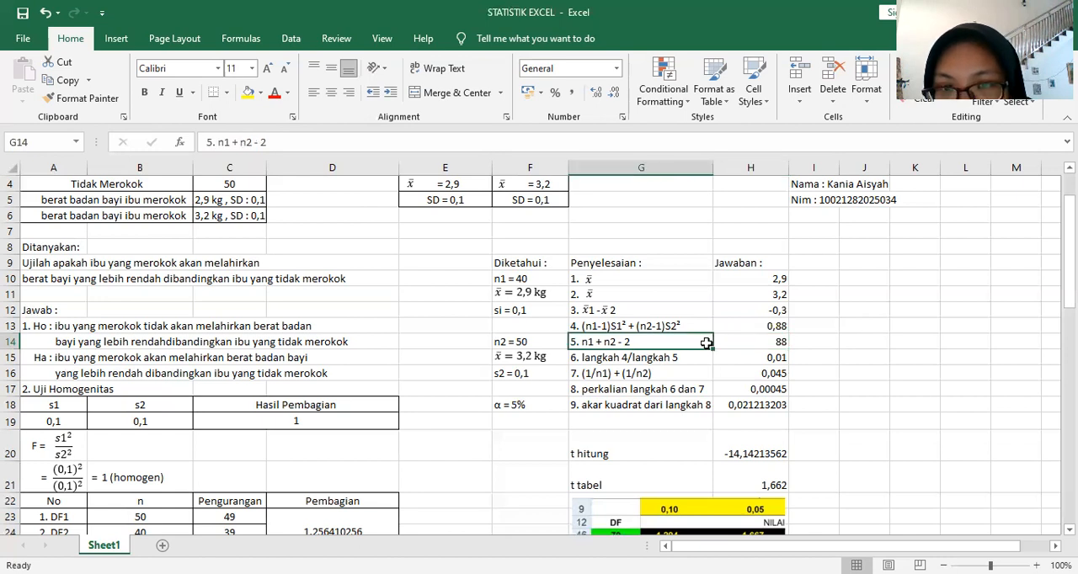
key("Right")
key("Down")
key("Down")
key("Down")
key("Down")
double_click(784, 341)
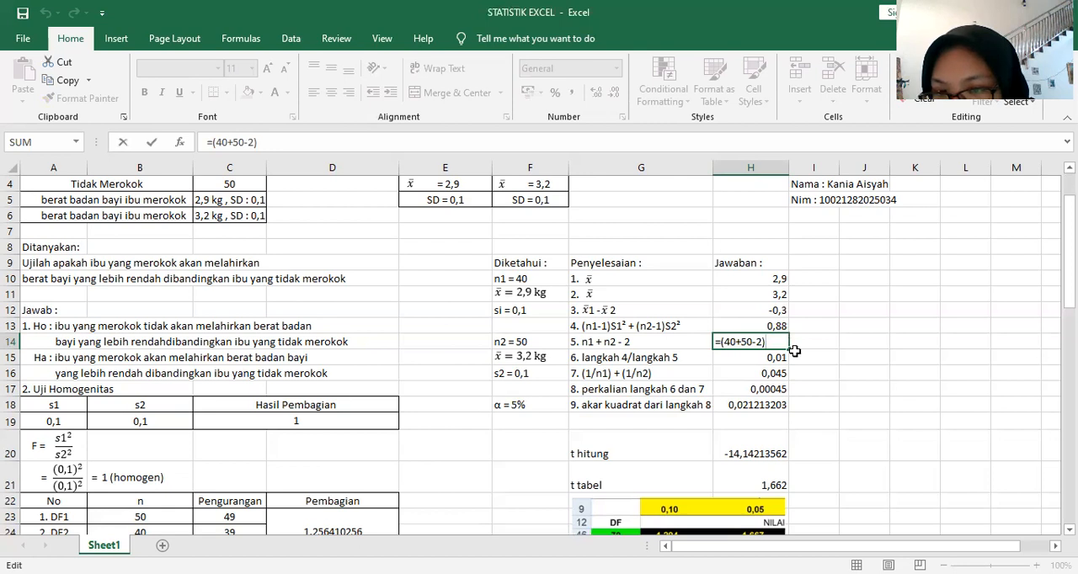
key("Return")
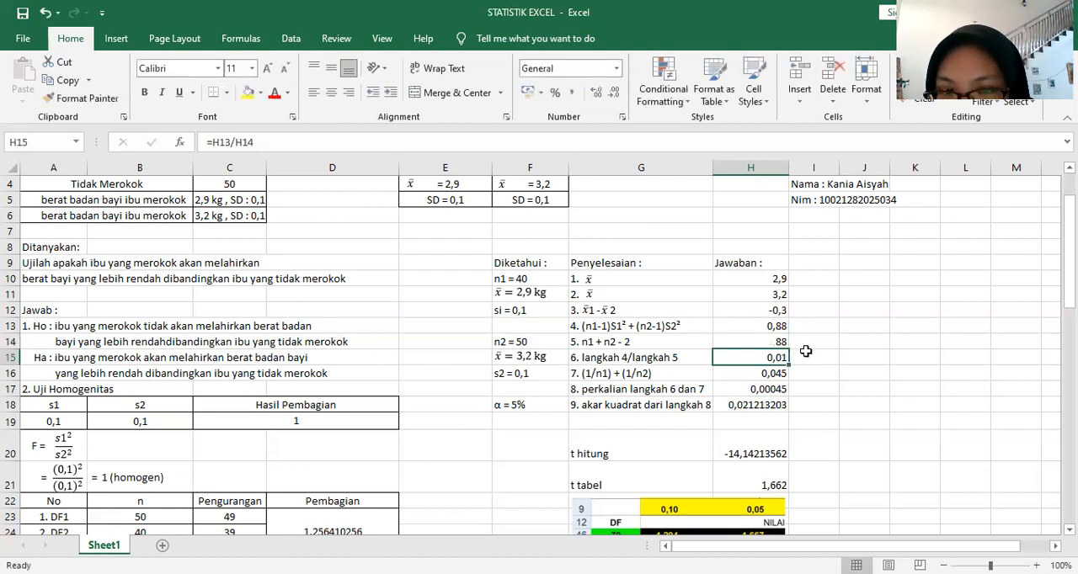
Step: Inspect the formulas for langkah 4/langkah 5 in H15 and (1/n1) + (1/n2) in H16 without changing them
scroll(661, 338, "down", 1)
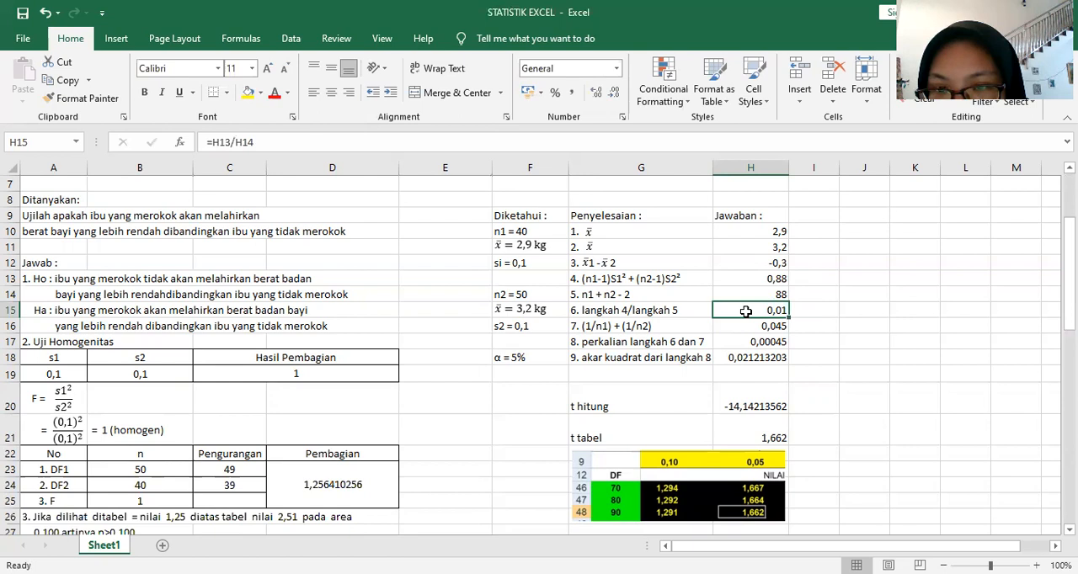
key("F2")
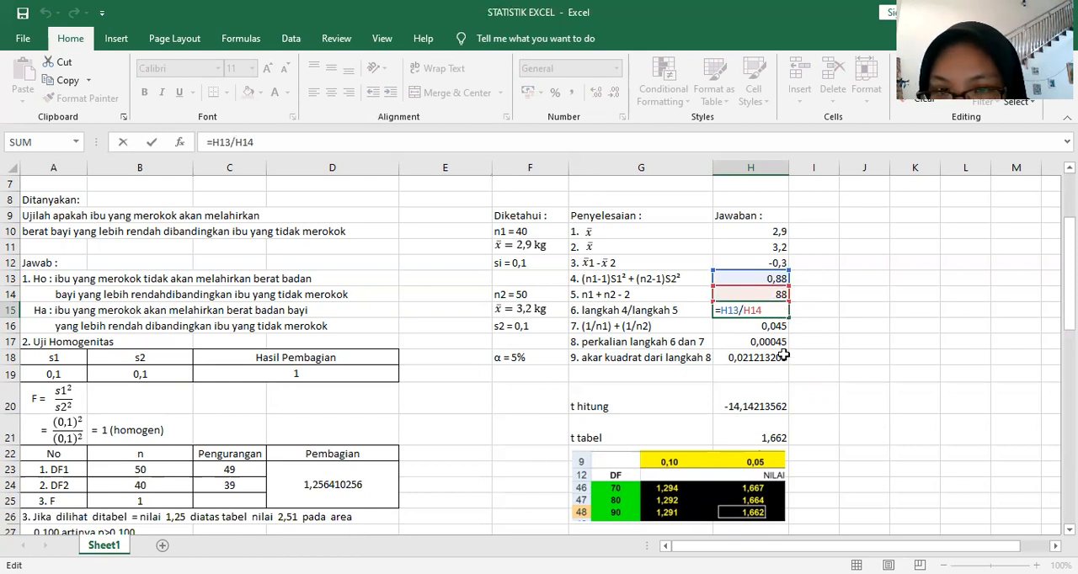
key("Return")
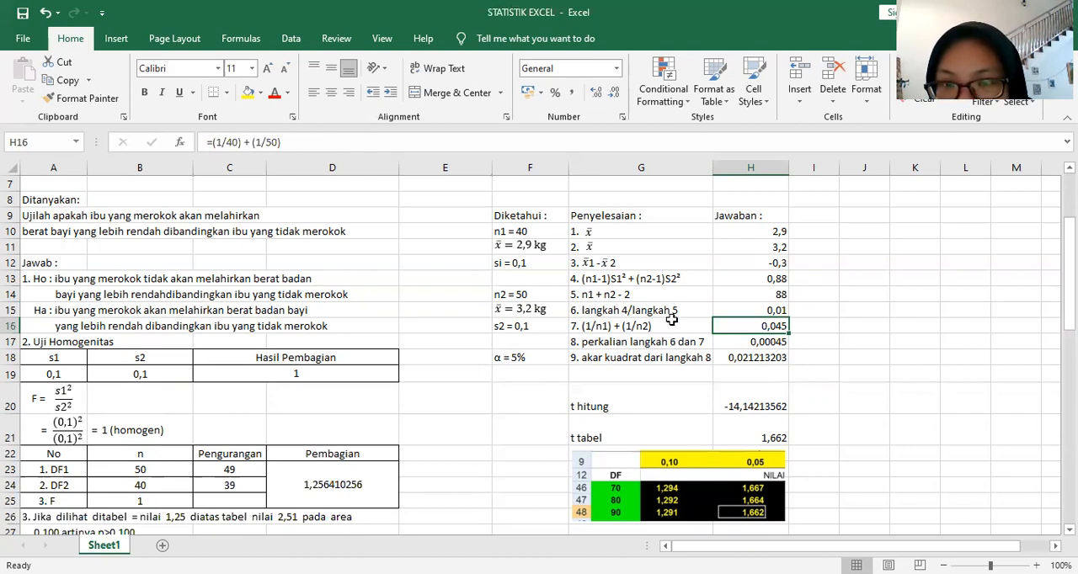
scroll(676, 279, "down", 1)
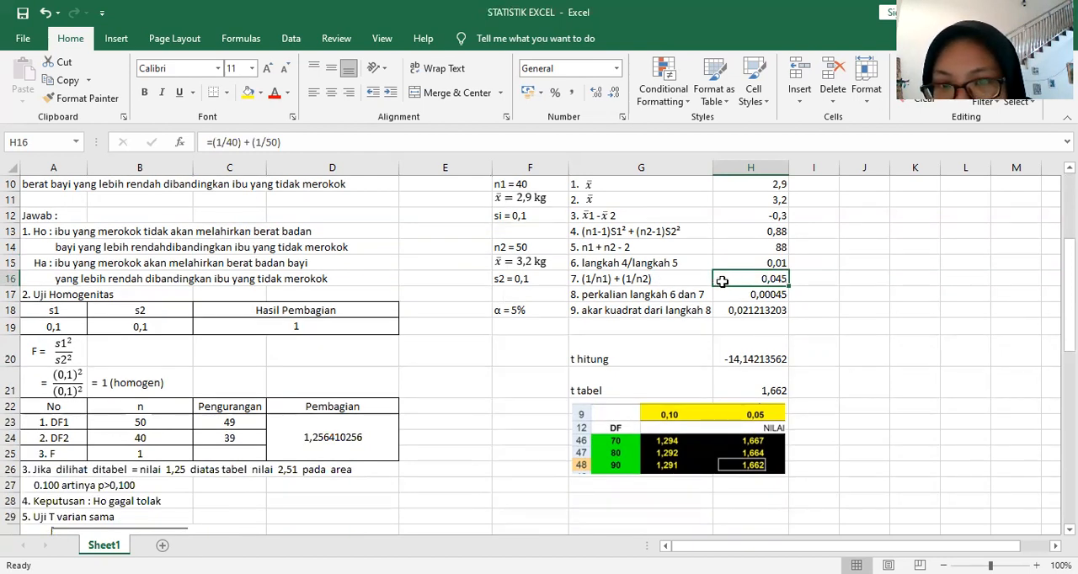
double_click(726, 282)
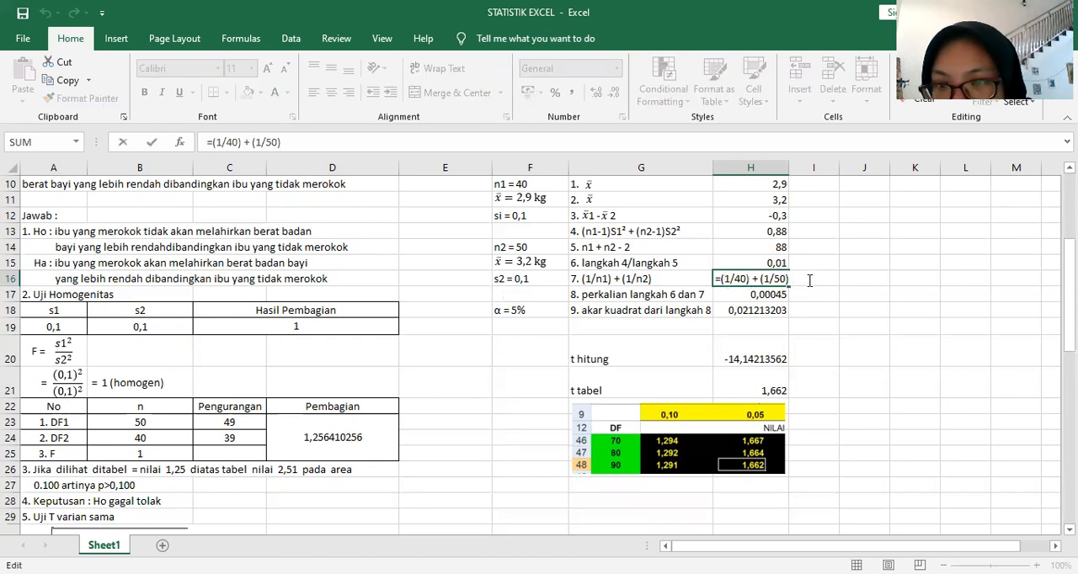
left_click(799, 297)
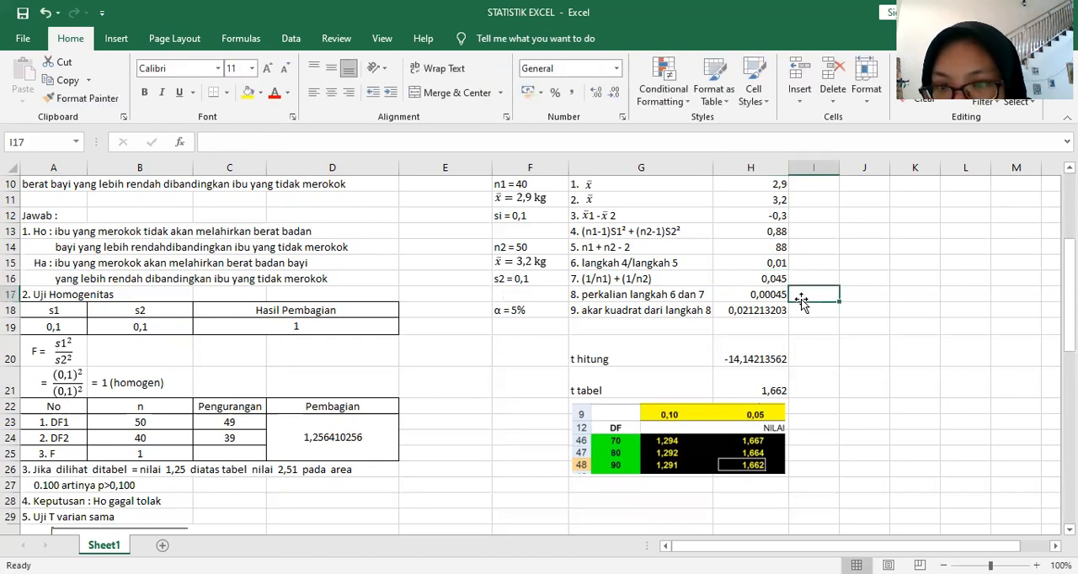
Step: Inspect the formulas for the product of steps 6 and 7 in H17 and its square root in H18 without changing them
left_click(731, 296)
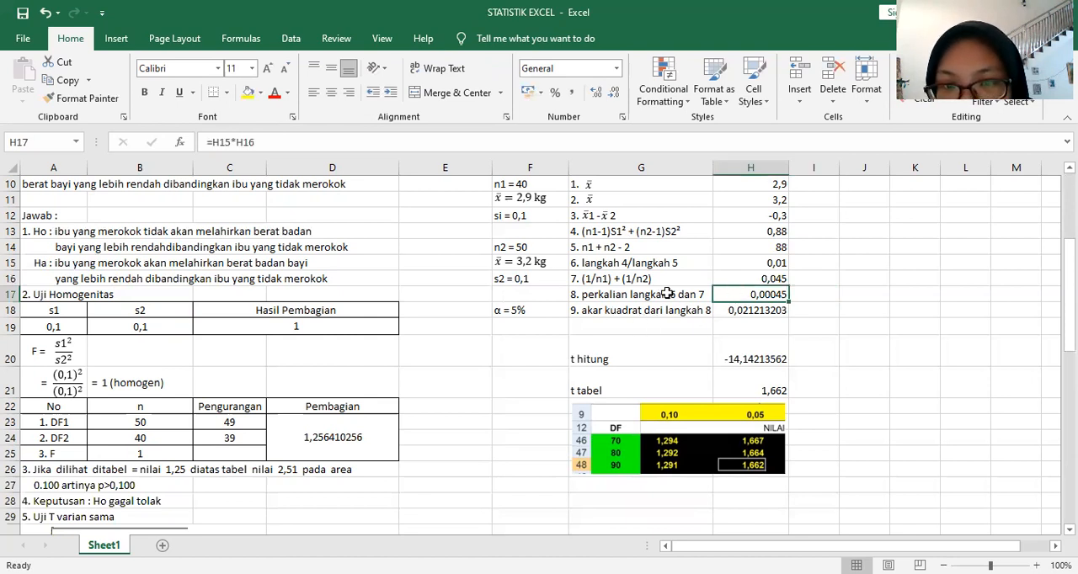
double_click(724, 296)
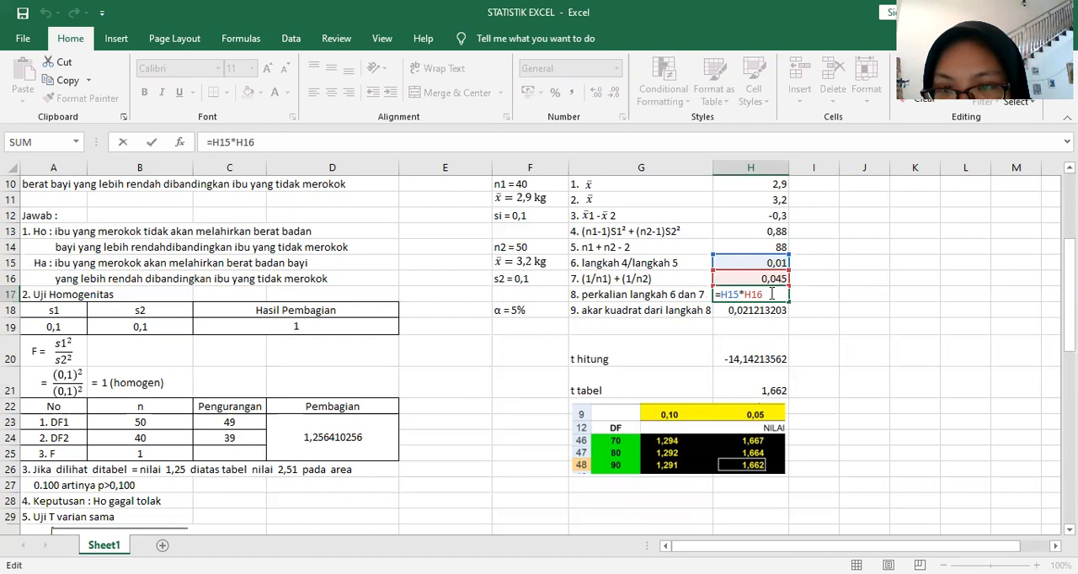
left_click(795, 295)
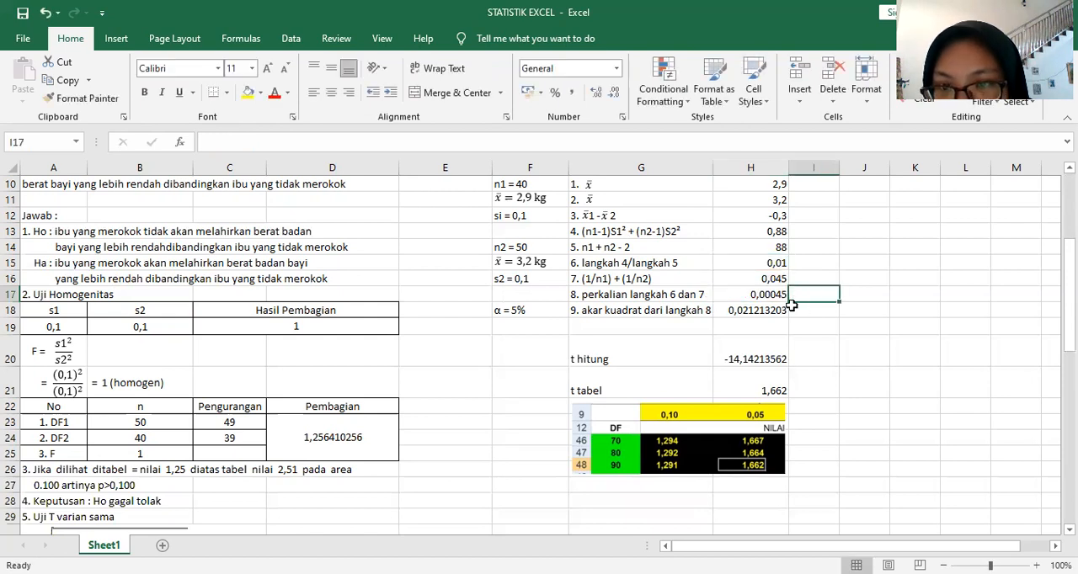
left_click(738, 309)
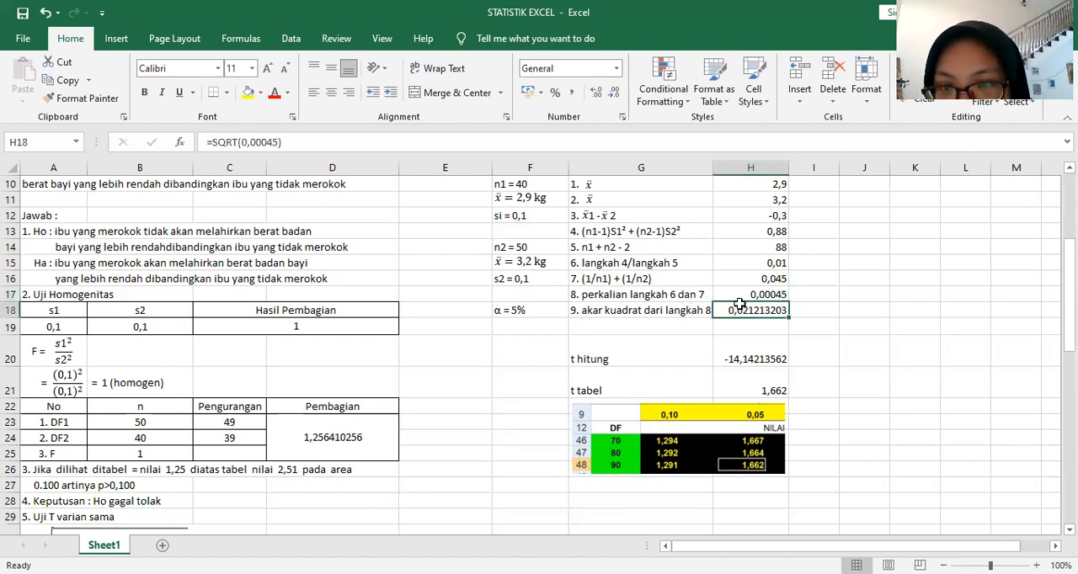
double_click(740, 311)
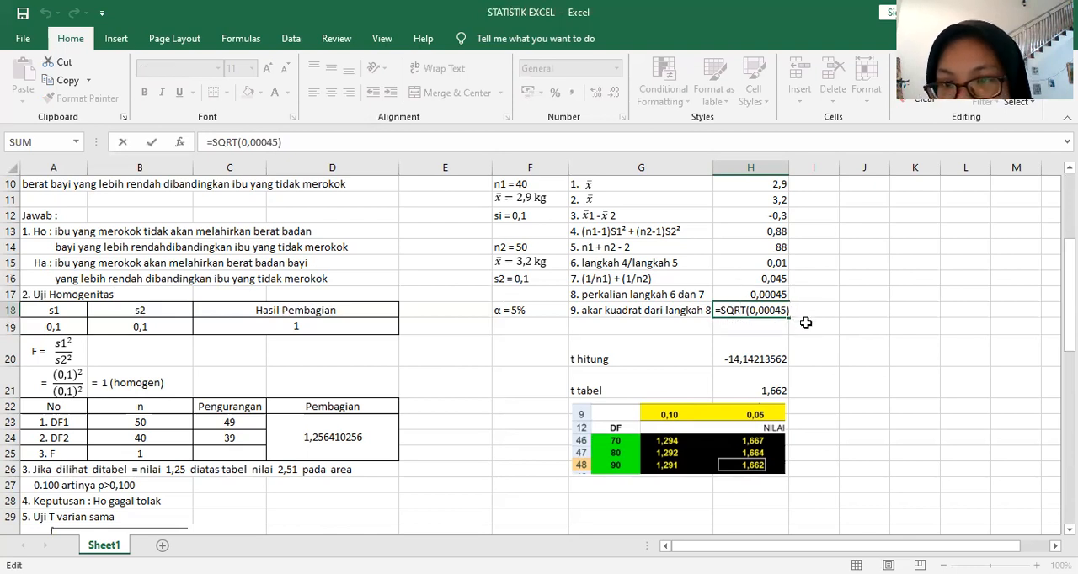
left_click(804, 326)
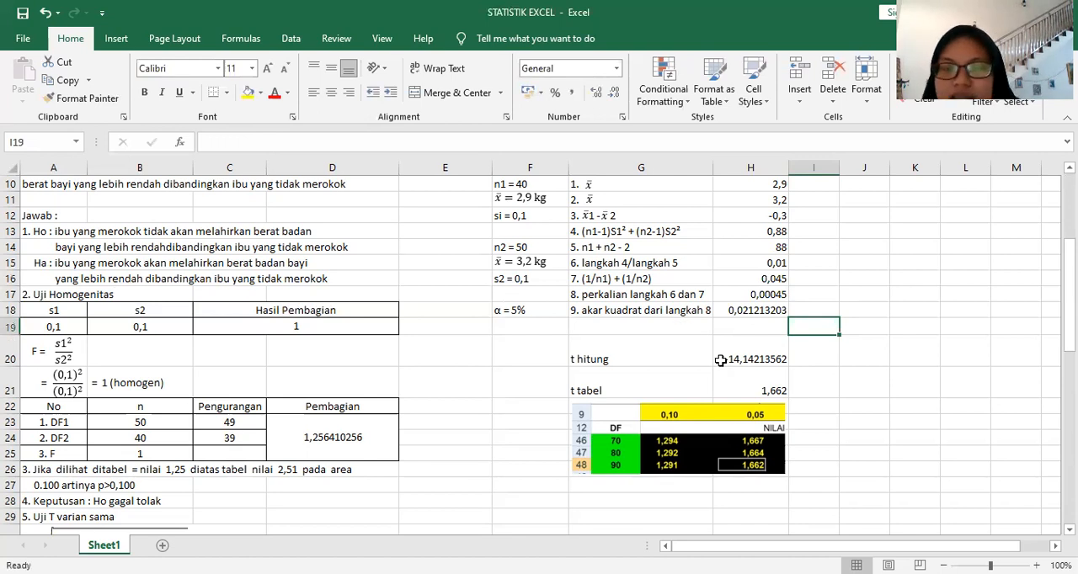
Step: Inspect the t hitung formula in H20 and the cells it refers to, keeping it as it is
scroll(763, 277, "up", 1)
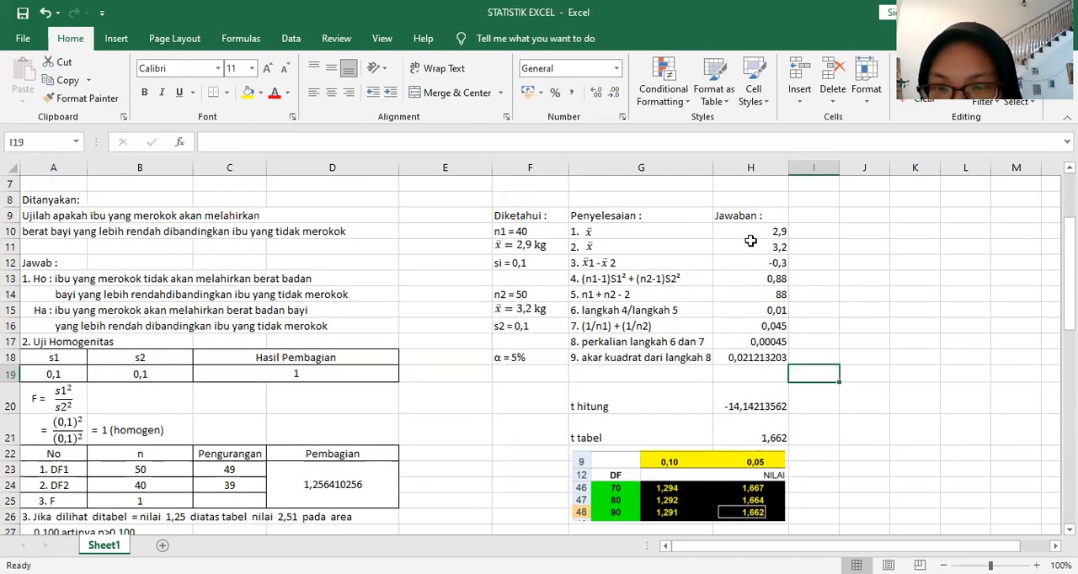
left_click(749, 405)
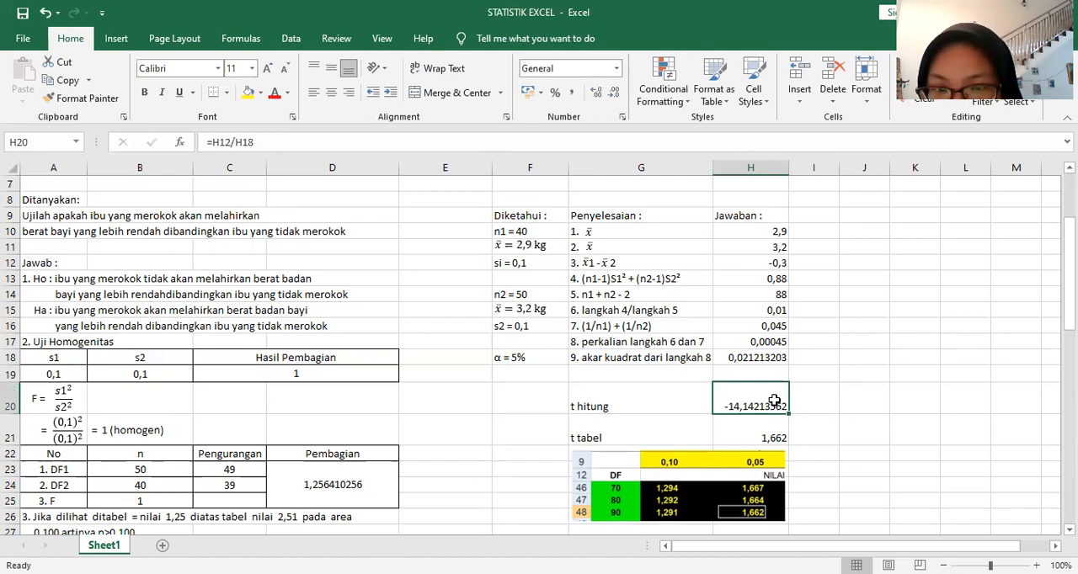
double_click(768, 402)
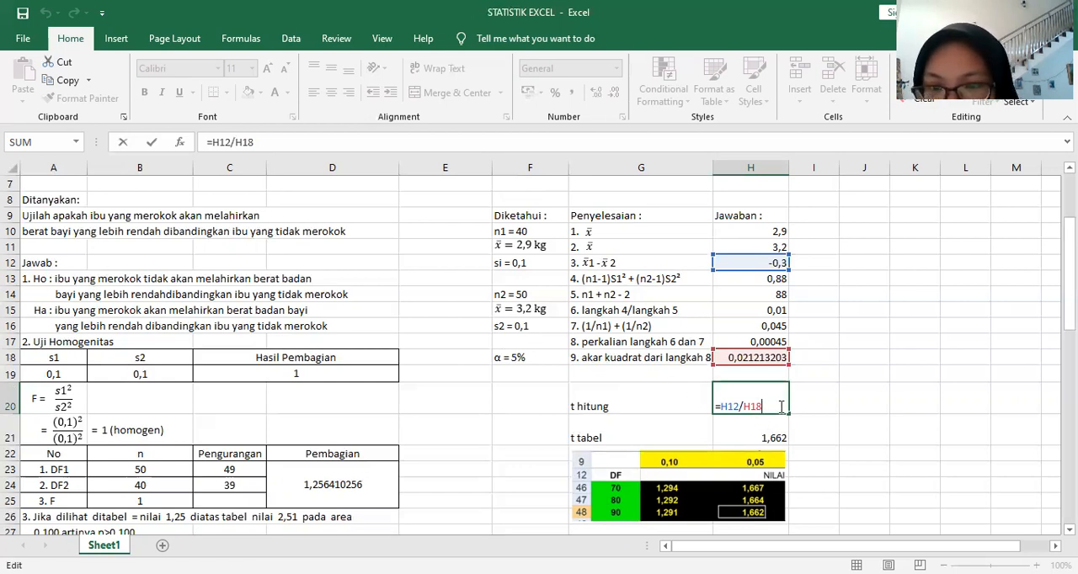
left_click(808, 403)
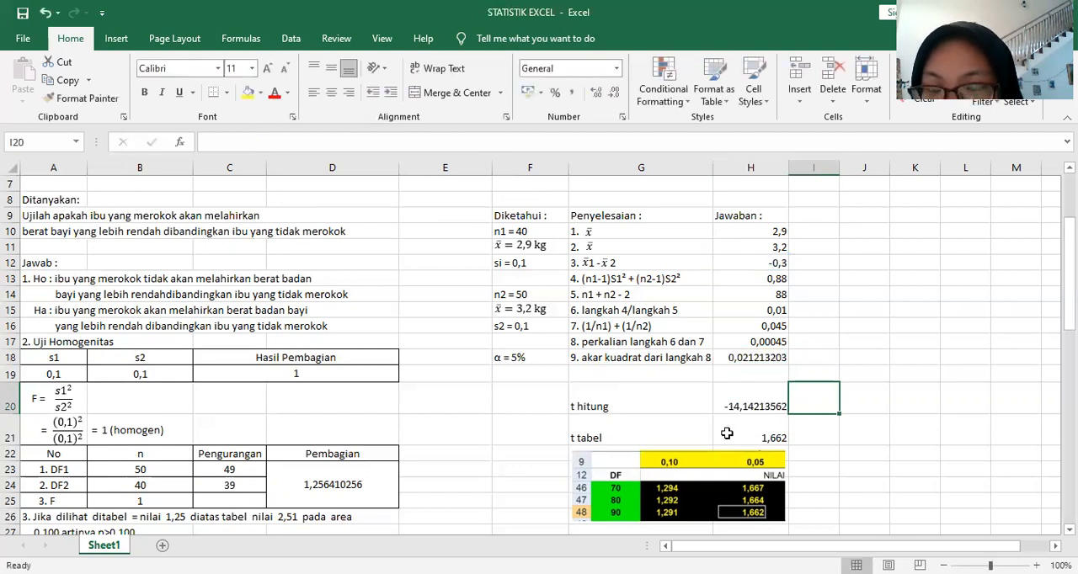
Step: Inspect the t tabel entry in H21 without changing it
scroll(684, 397, "down", 1)
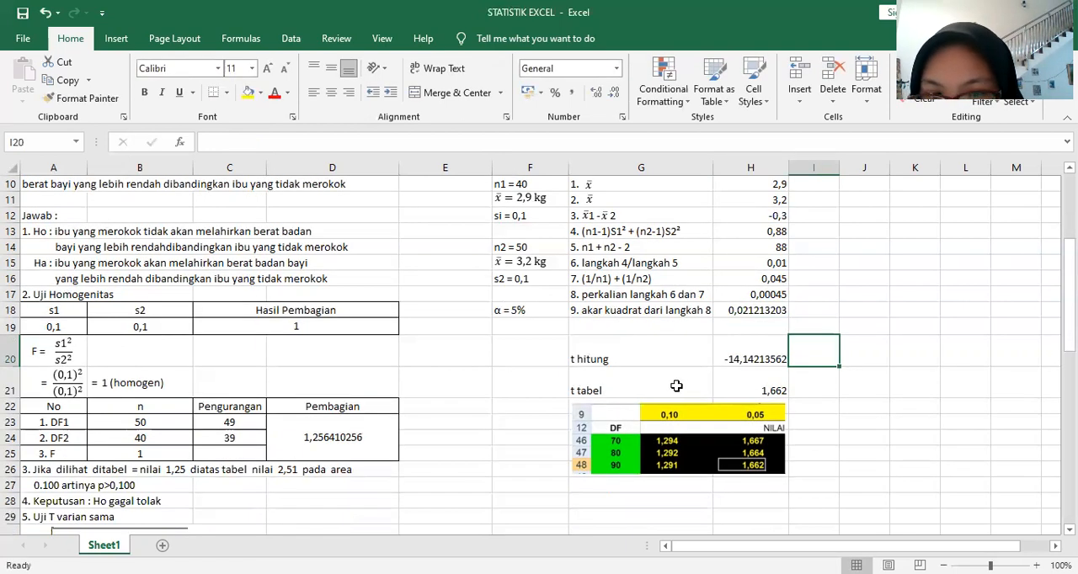
left_click(676, 386)
left_click(744, 385)
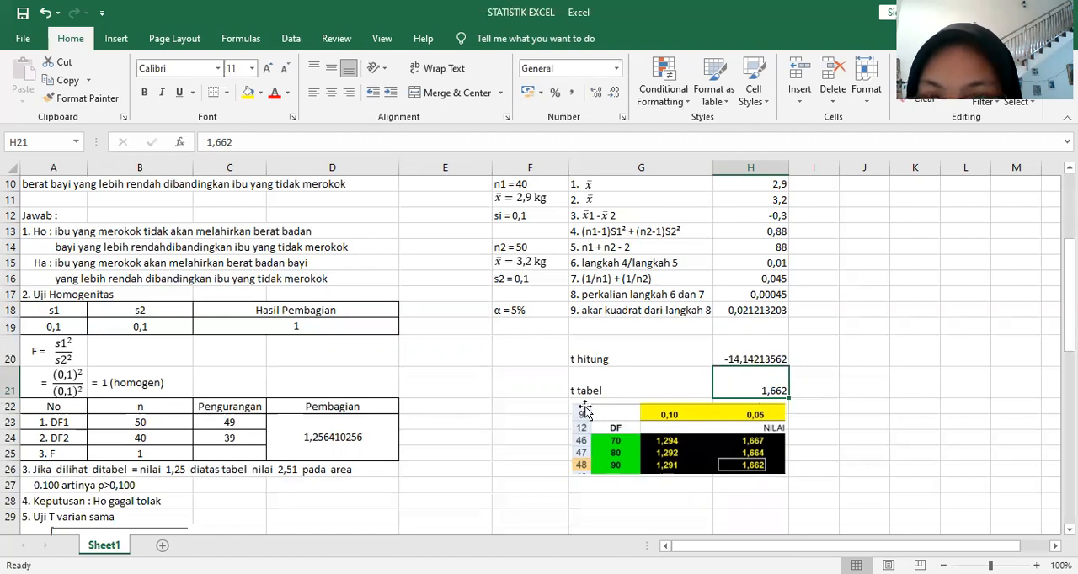
Step: Check the n1 + n2 - 2 degrees of freedom in H14 against the DF rows and 0,05 column of the t-table picture
left_click(731, 250)
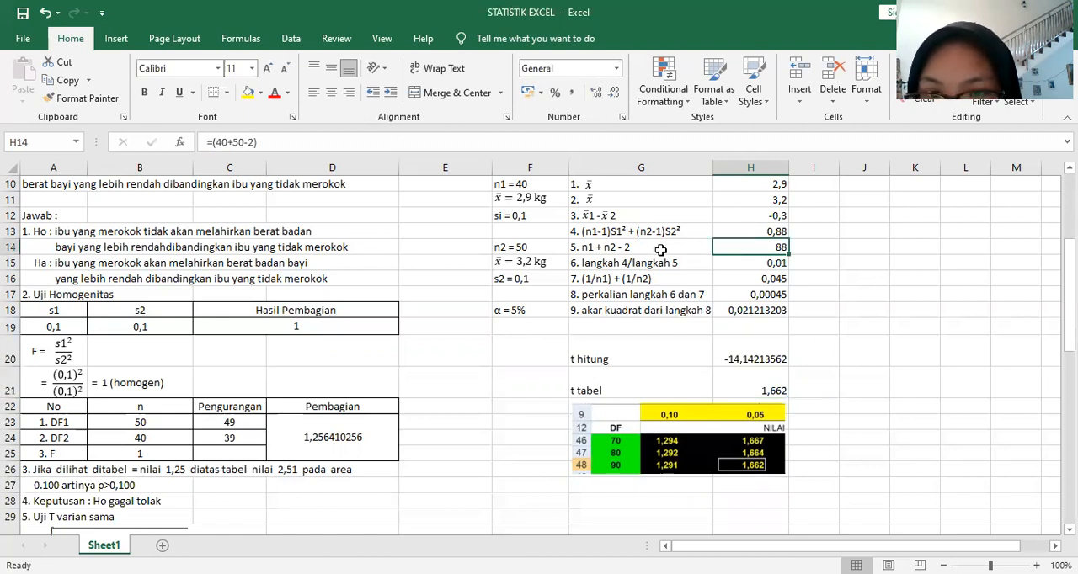
left_click(661, 250)
left_click(723, 251)
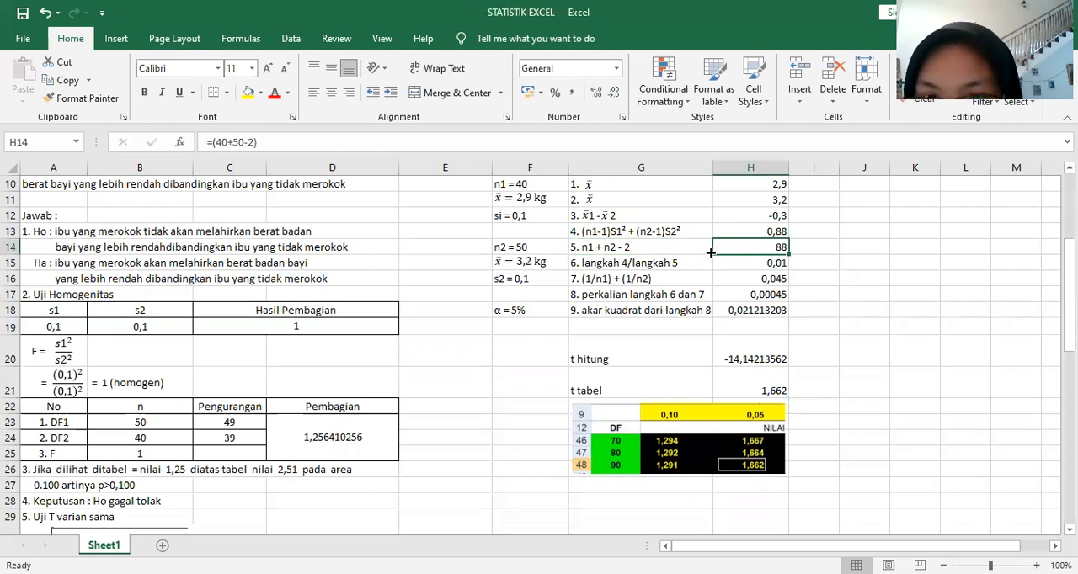
left_click(708, 251)
key("Right")
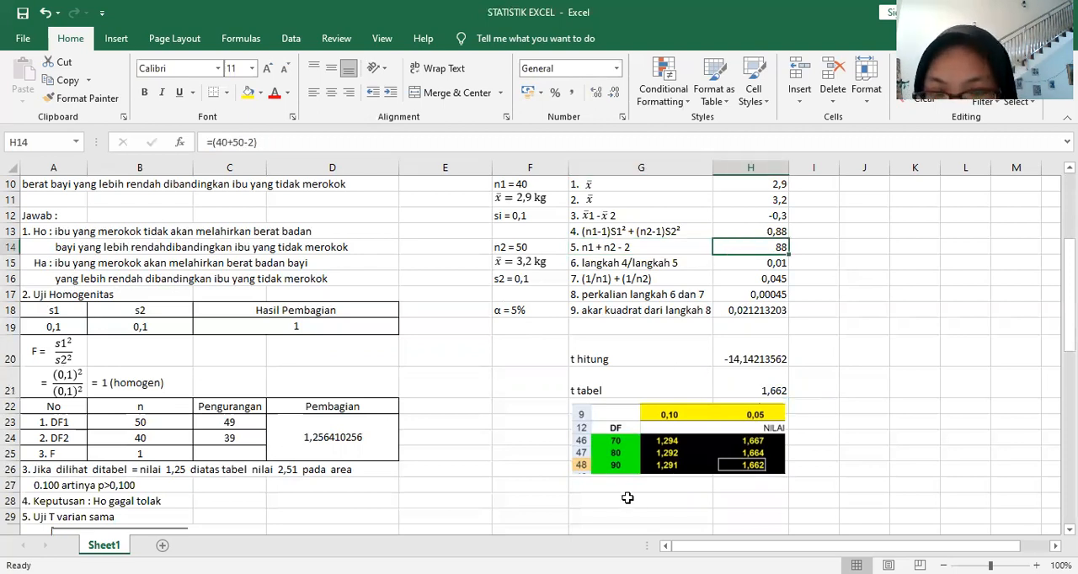
left_click(627, 479)
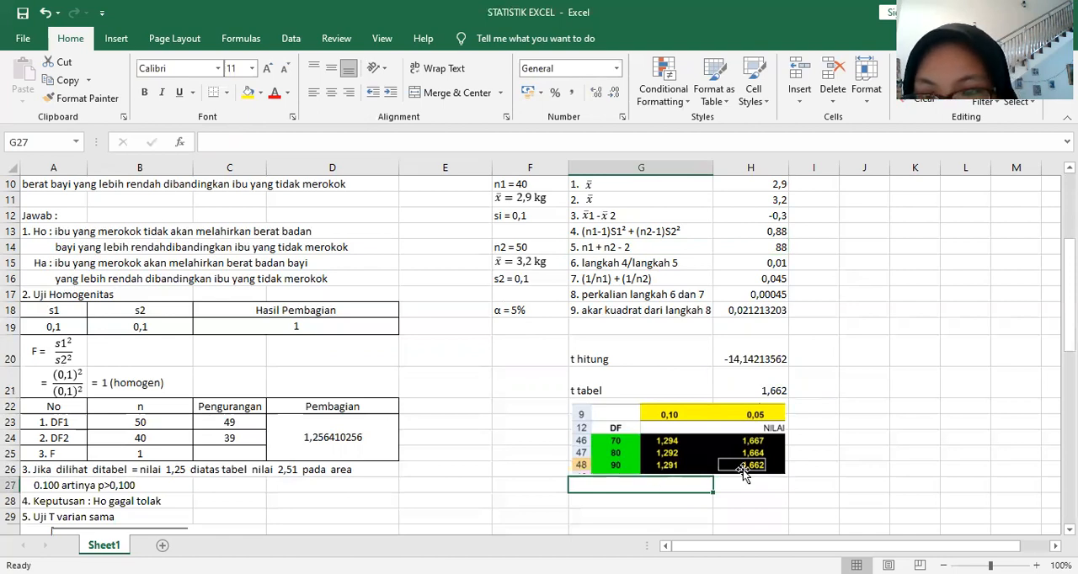
left_click(797, 468)
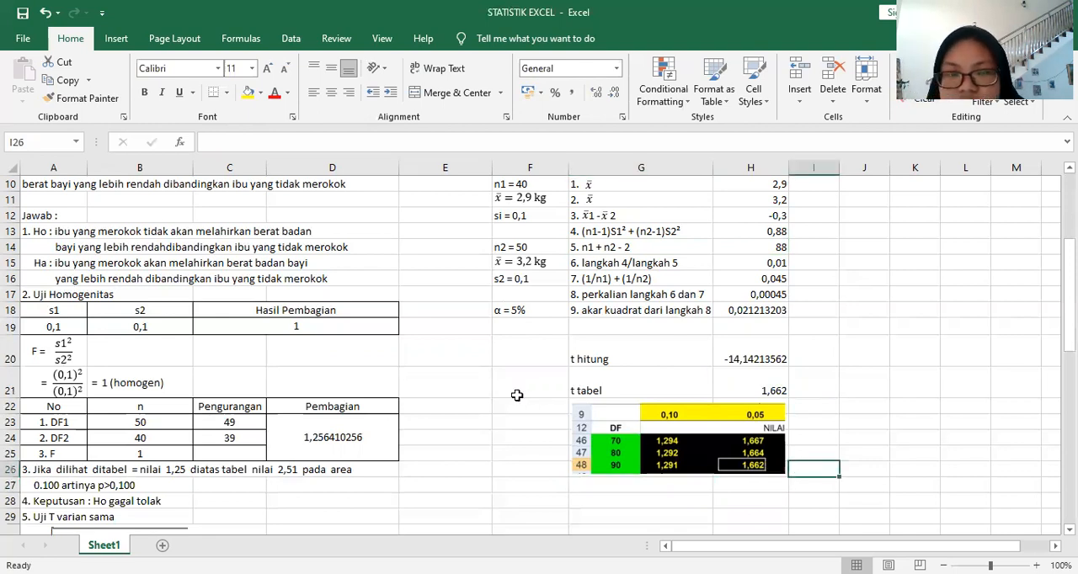
Step: Read the conclusion on Pvalue, t hitung versus t tabel and Ho in rows 46 to 49
scroll(514, 395, "down", 4)
scroll(499, 381, "down", 7)
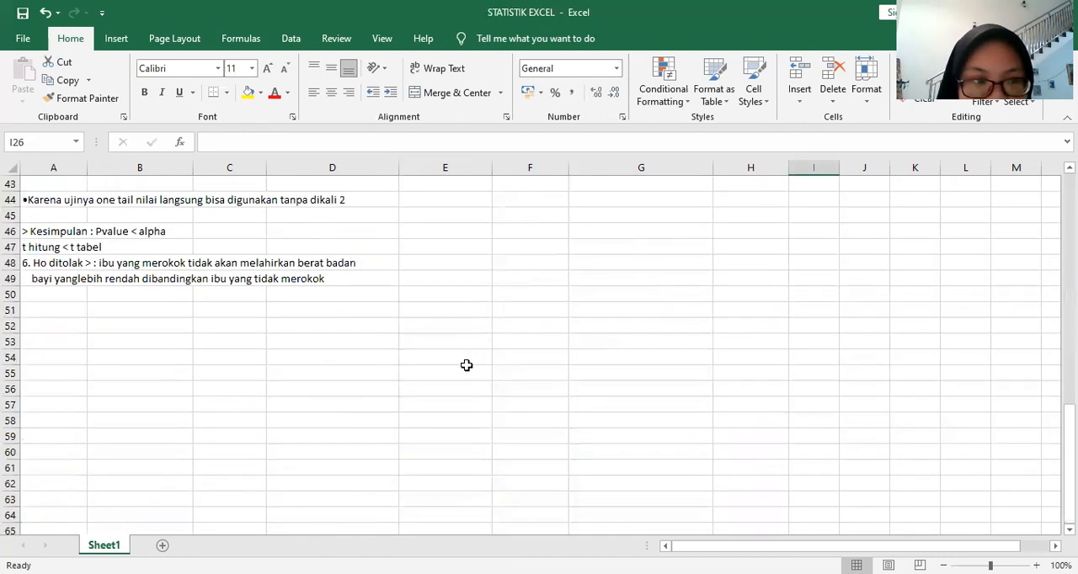
left_click(421, 371)
Step: Review the worksheet from the conclusion back to the given data in row 1, and again down to the homogeneity test and t tabel
scroll(376, 349, "up", 3)
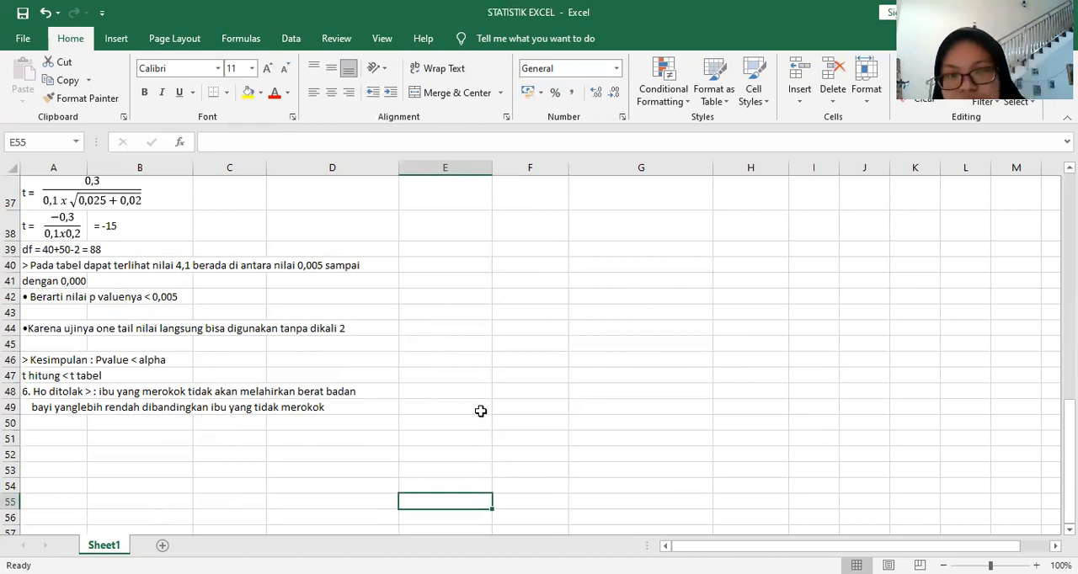
scroll(480, 411, "up", 8)
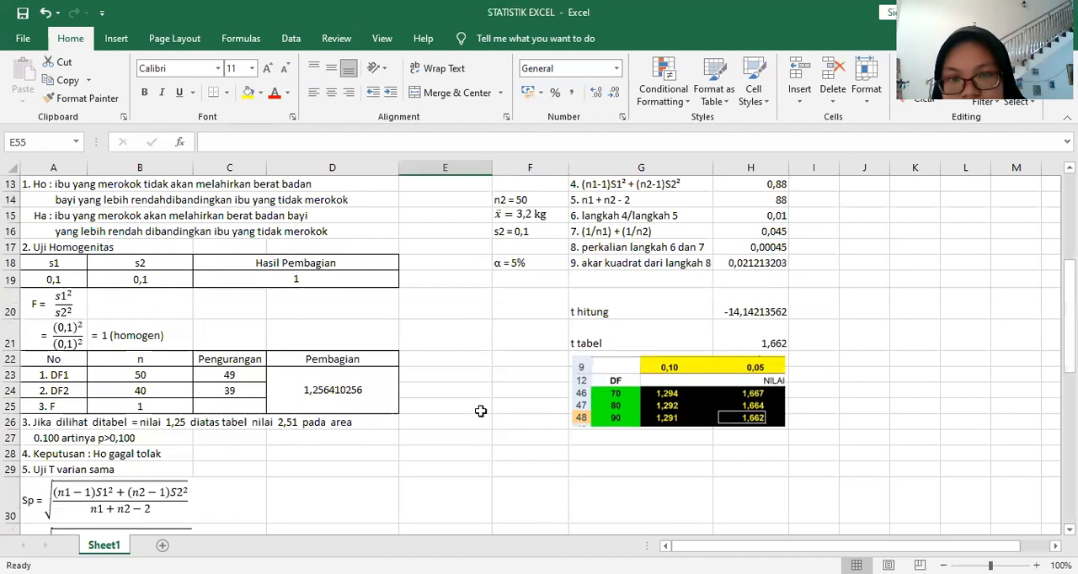
scroll(480, 411, "up", 3)
scroll(455, 416, "up", 1)
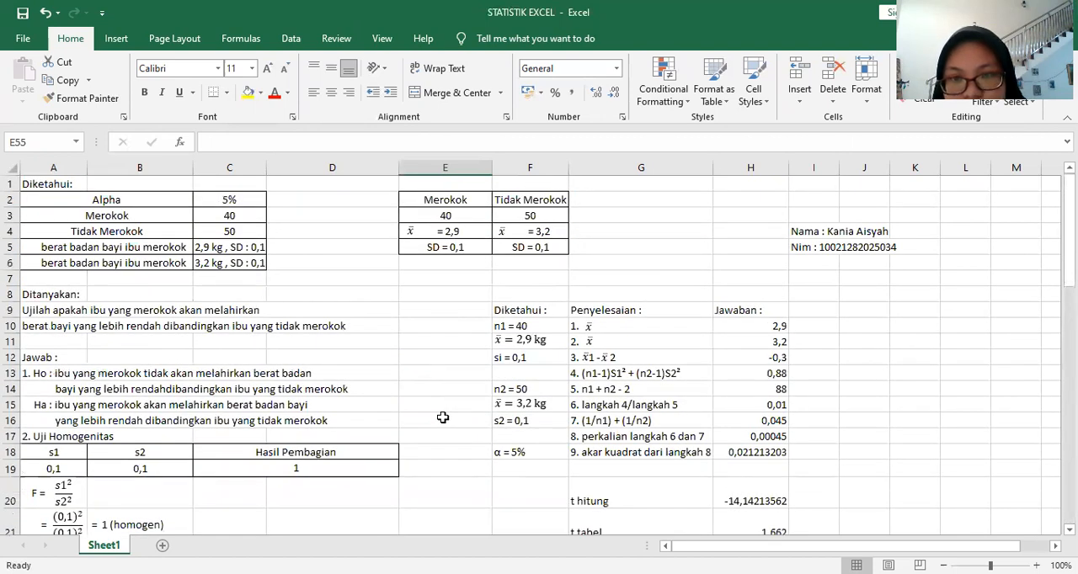
scroll(442, 418, "down", 1)
scroll(442, 418, "down", 1)
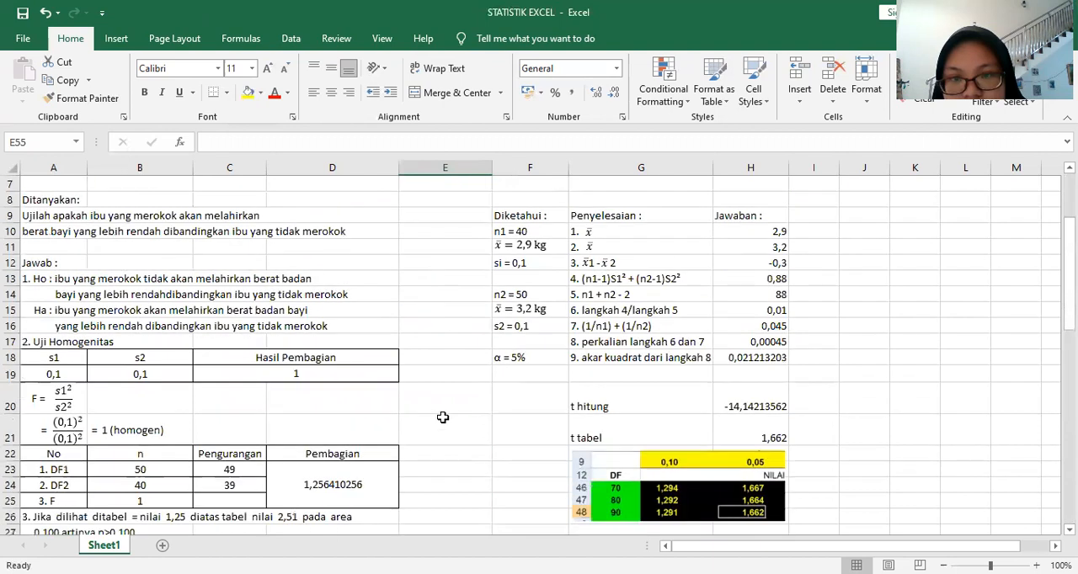
scroll(442, 418, "down", 1)
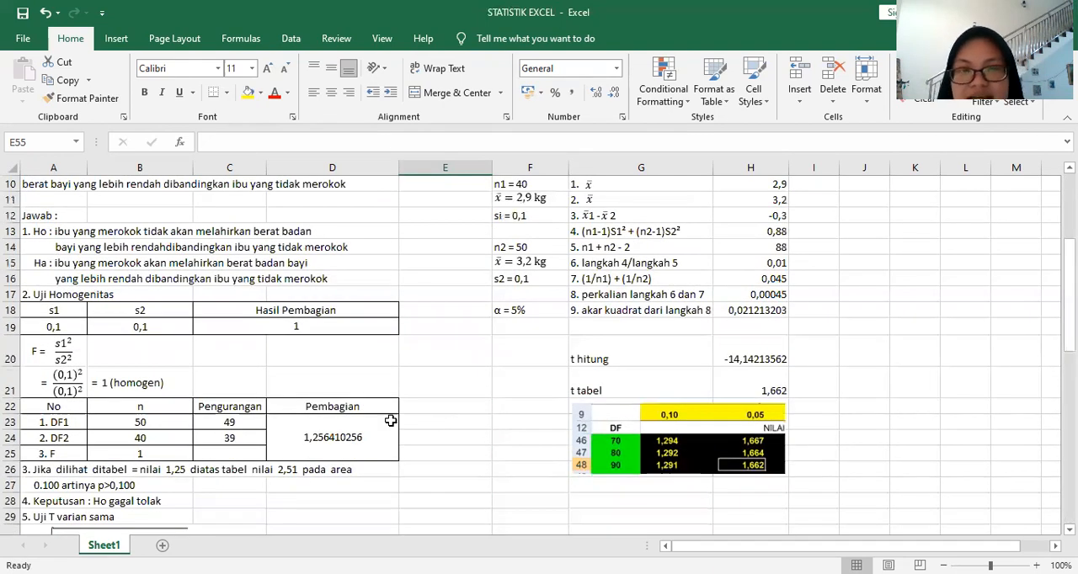